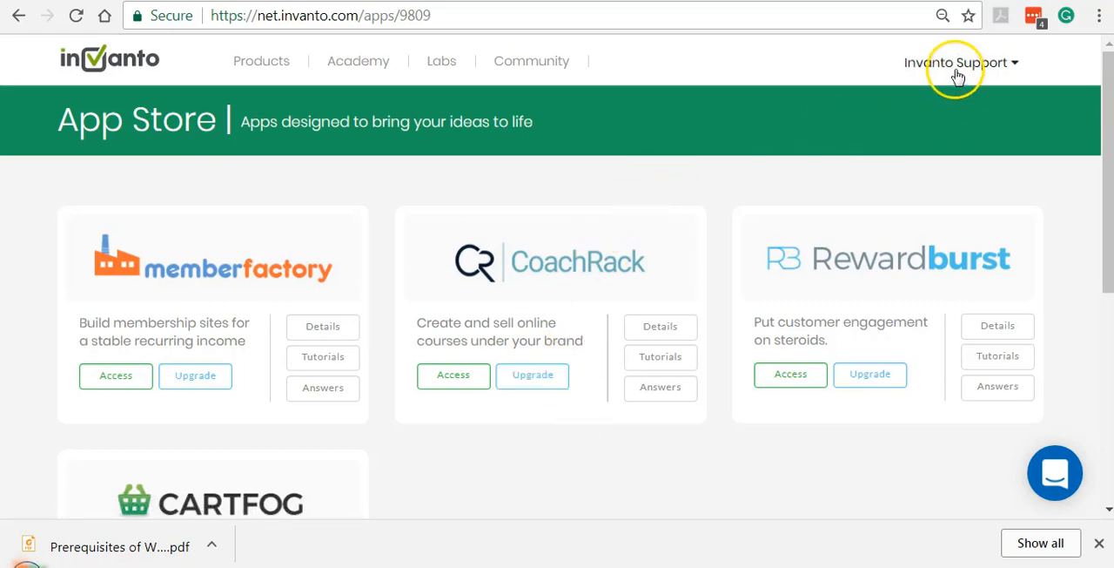
# Access the CoachRack app and open its course management list.
pyautogui.click(456, 385)
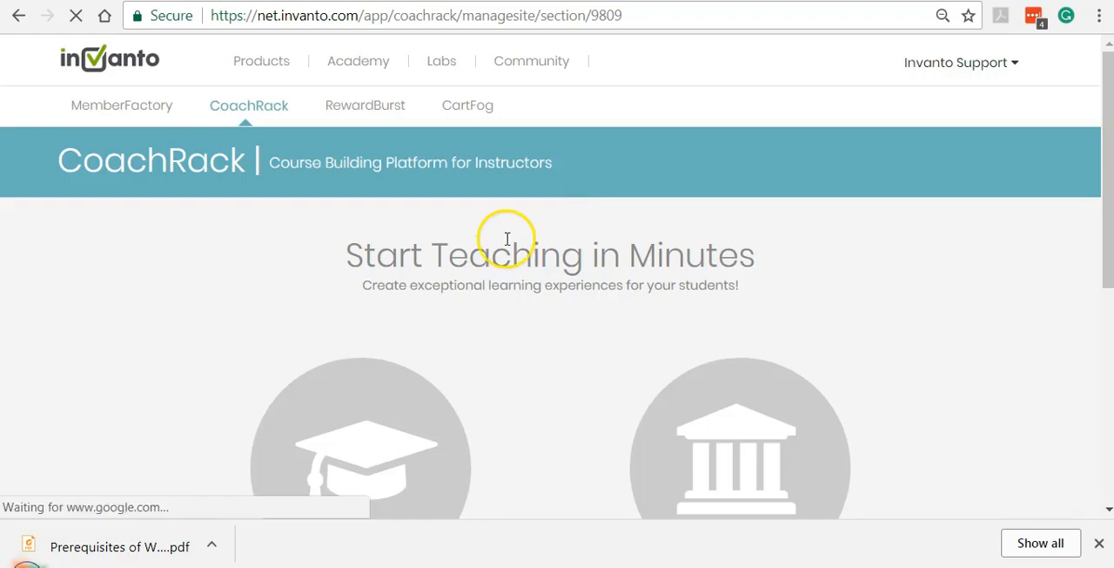
pyautogui.scroll(-2, 508, 242)
pyautogui.scroll(-2, 509, 244)
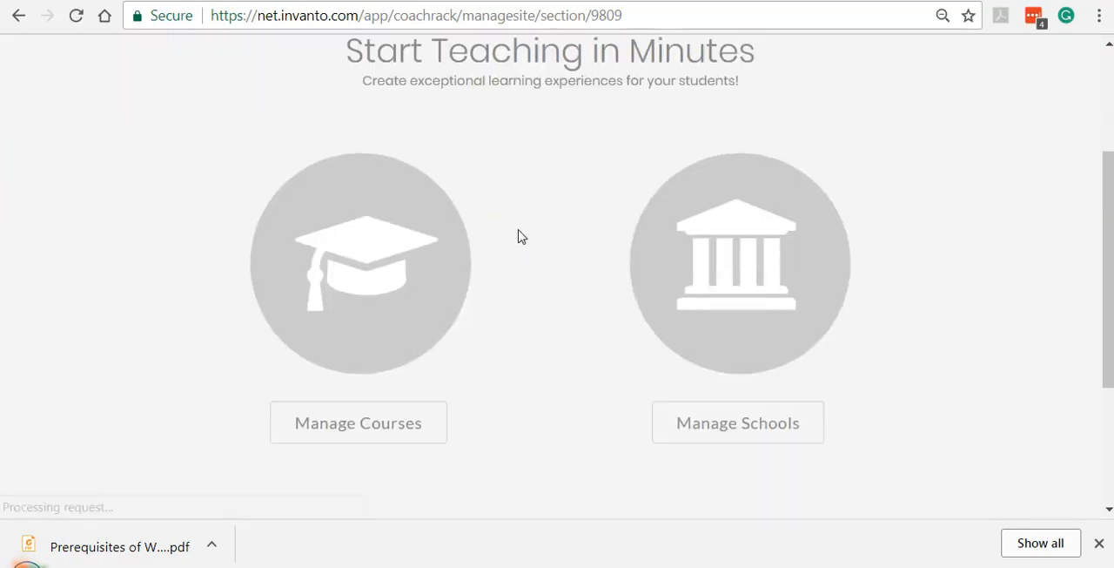
pyautogui.click(398, 427)
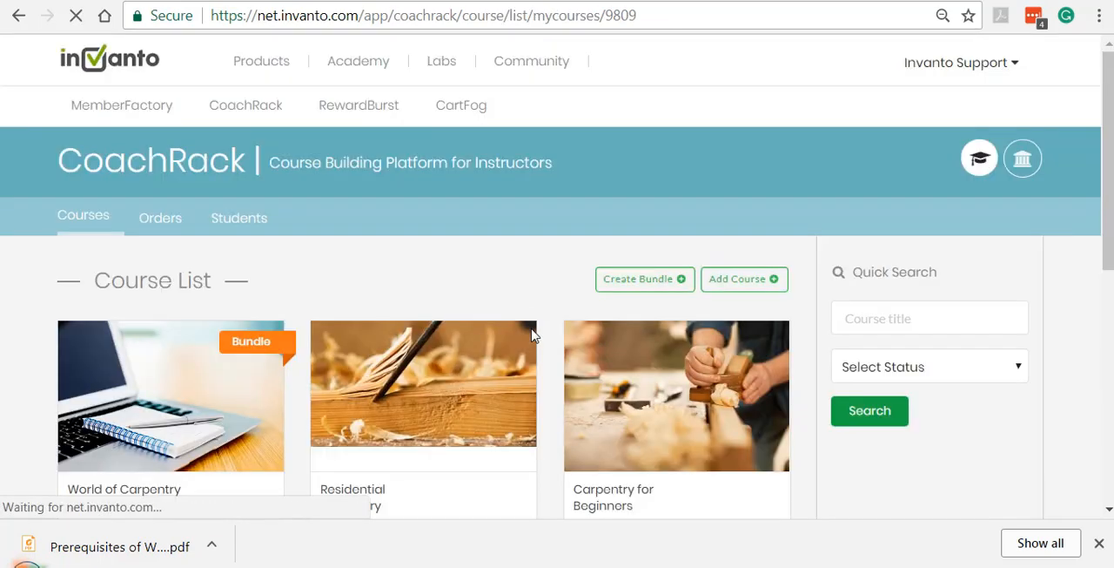
# Open the Carpentry for Beginners course for management and go to its curriculum.
pyautogui.scroll(-1, 479, 253)
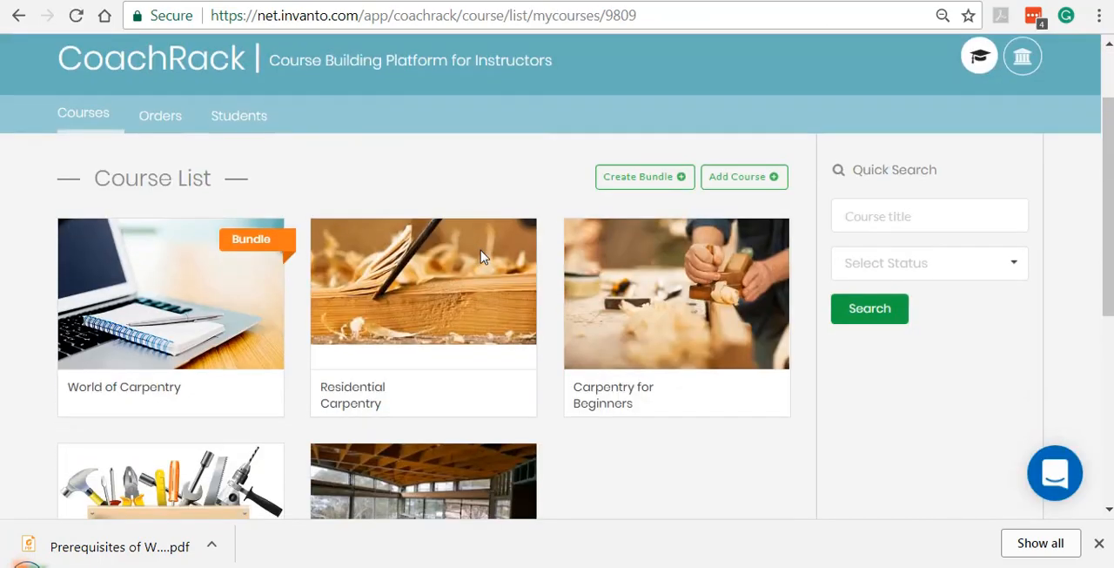
pyautogui.moveTo(642, 298)
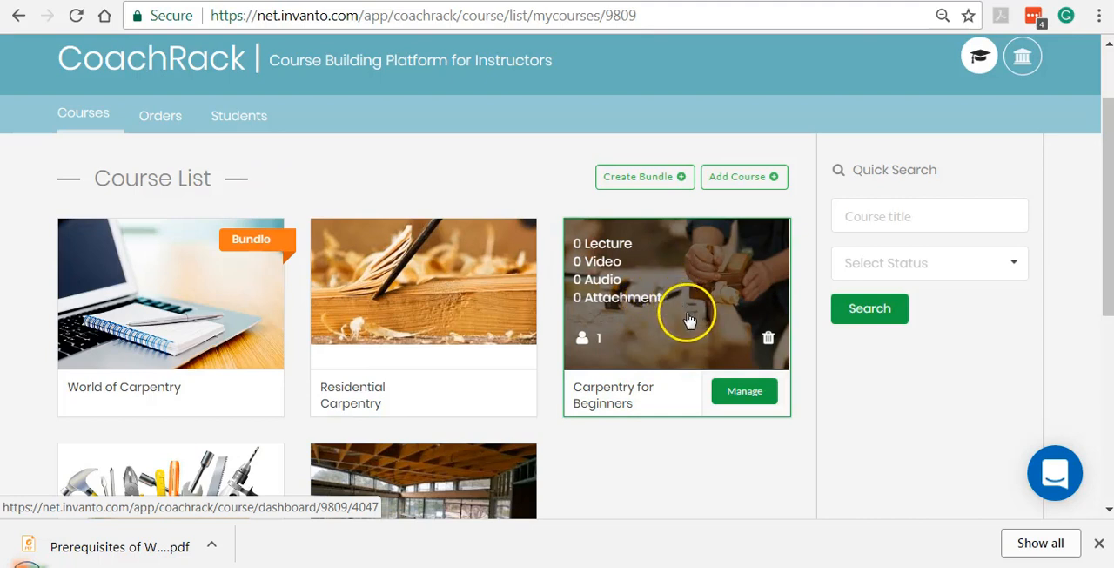
pyautogui.click(740, 400)
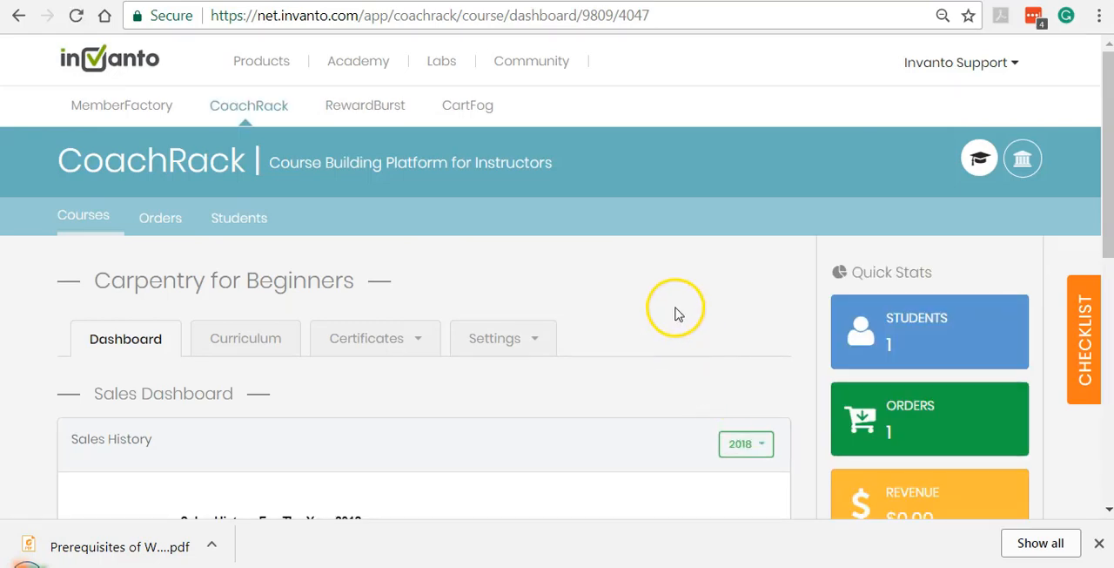
pyautogui.scroll(-1, 673, 306)
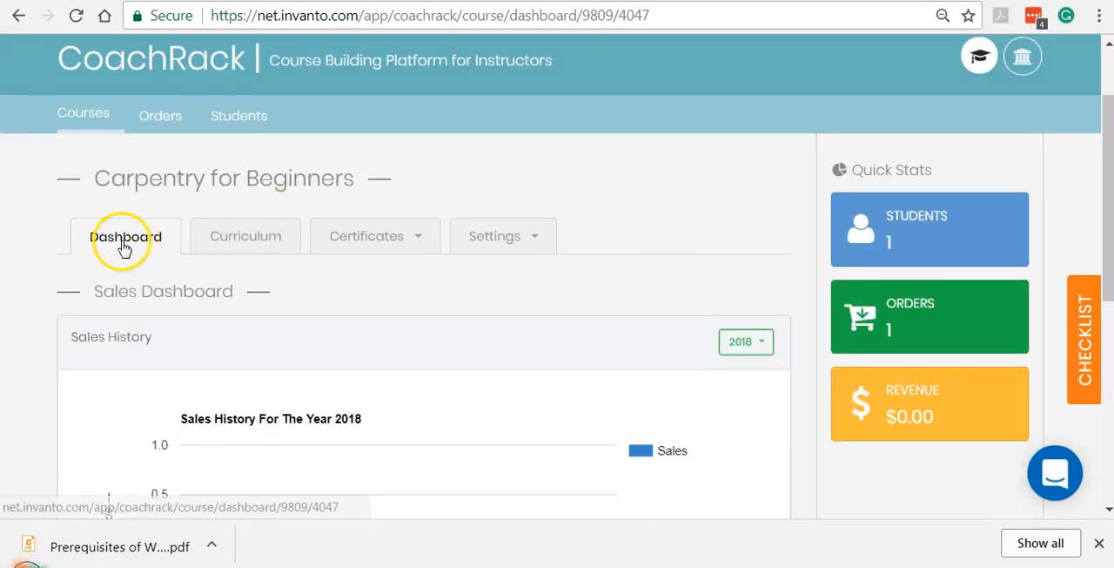
pyautogui.click(247, 247)
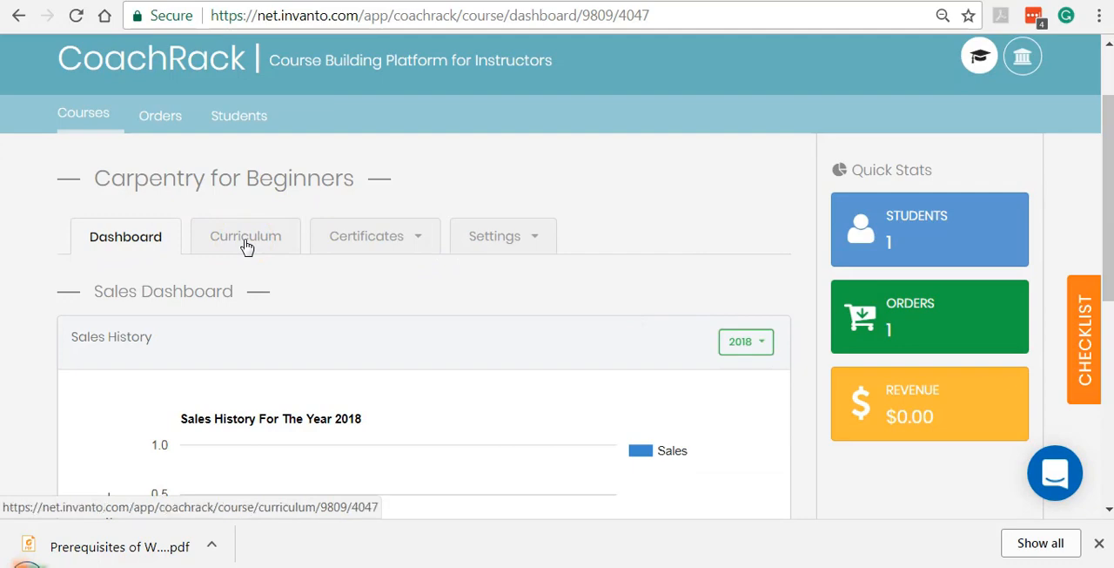
# Add an enabled section titled "Getting Started" to the course curriculum and save it.
pyautogui.scroll(-3, 488, 205)
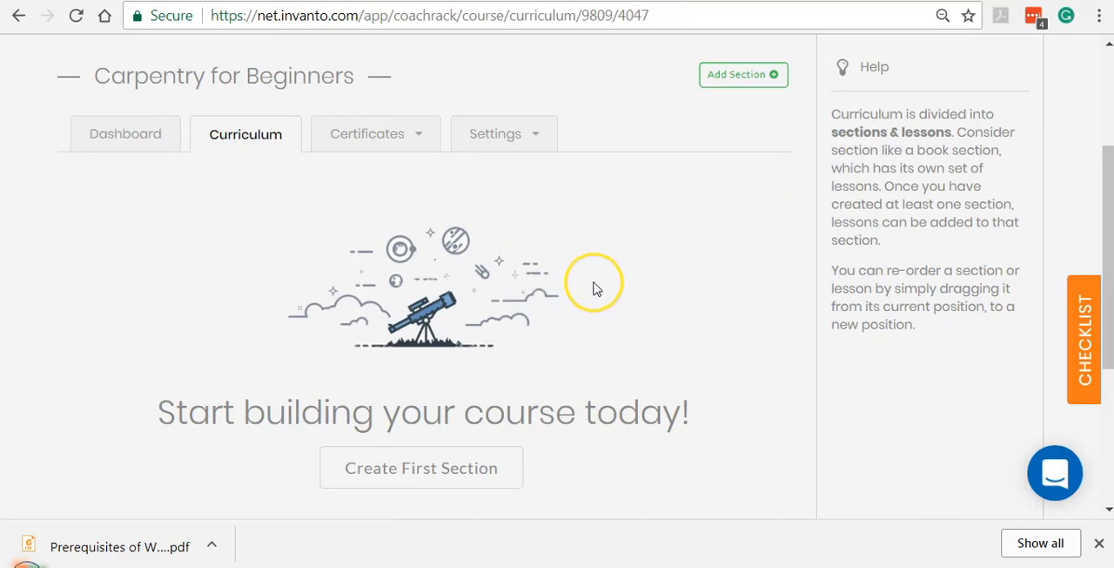
pyautogui.click(736, 79)
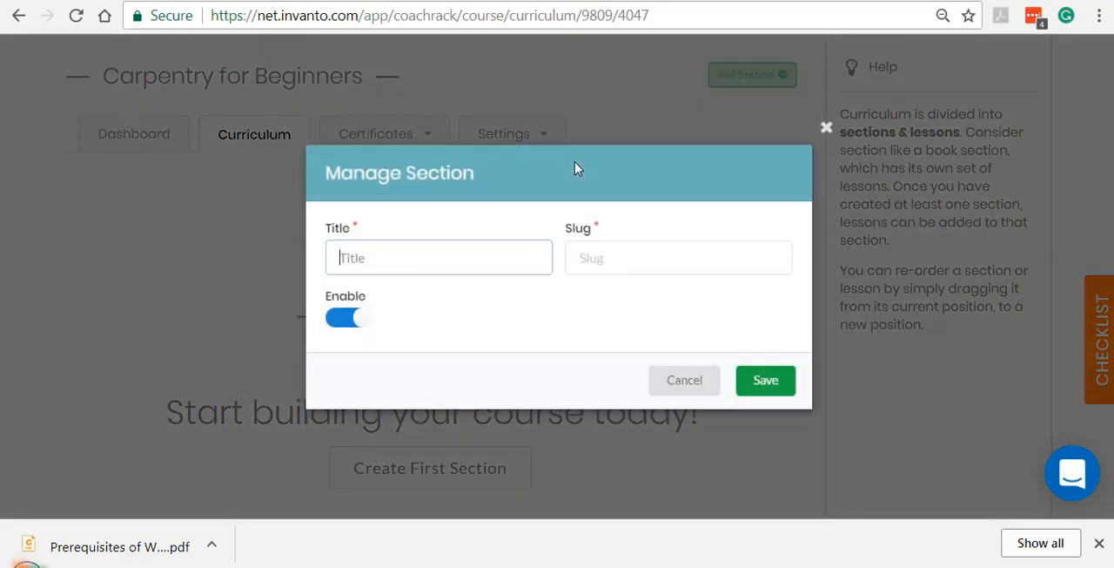
pyautogui.write('Get')
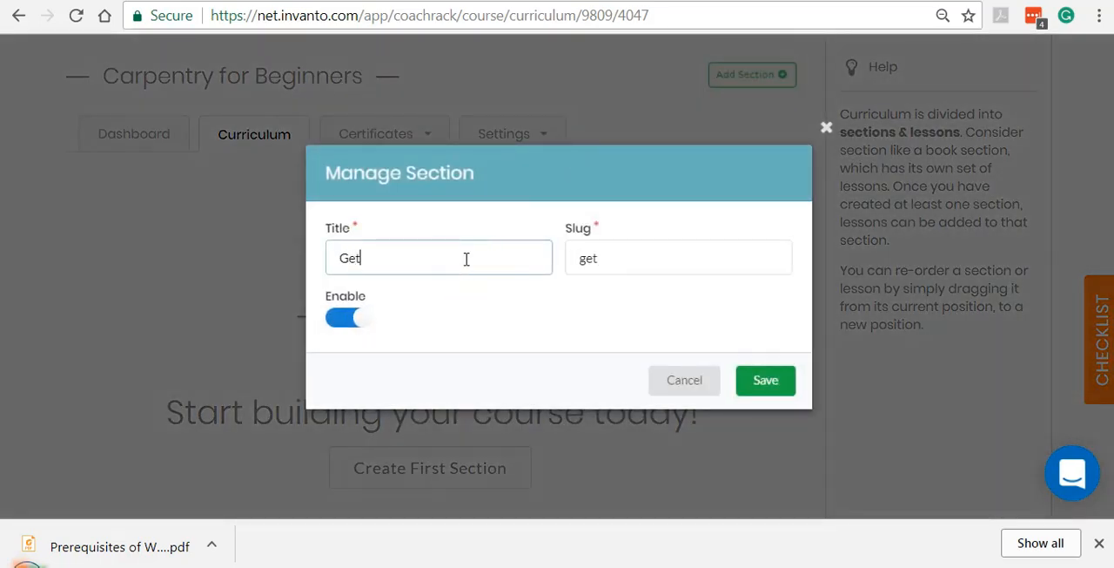
pyautogui.write('ting Started')
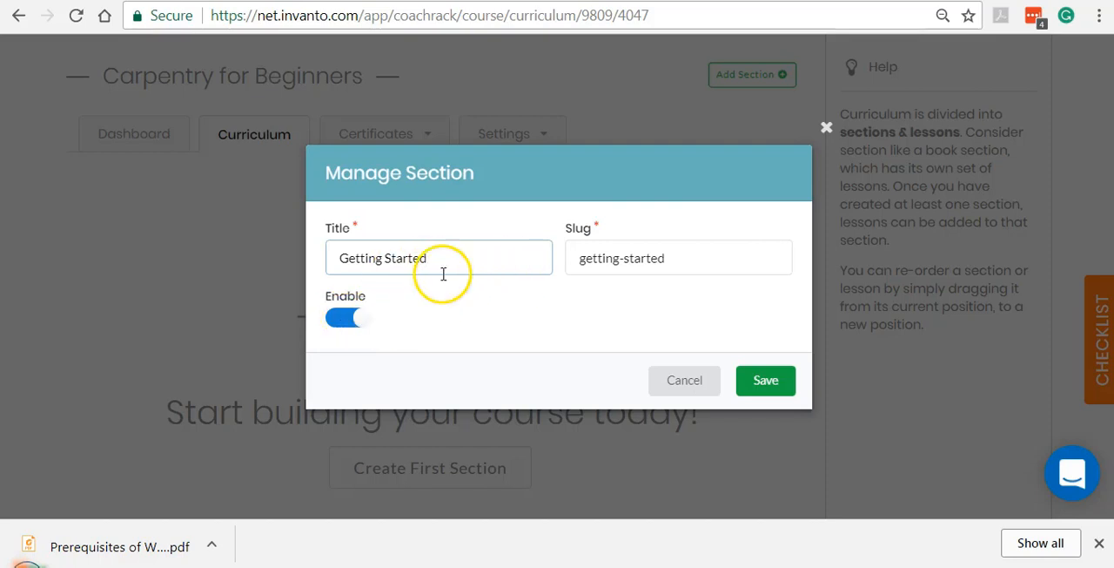
pyautogui.click(768, 387)
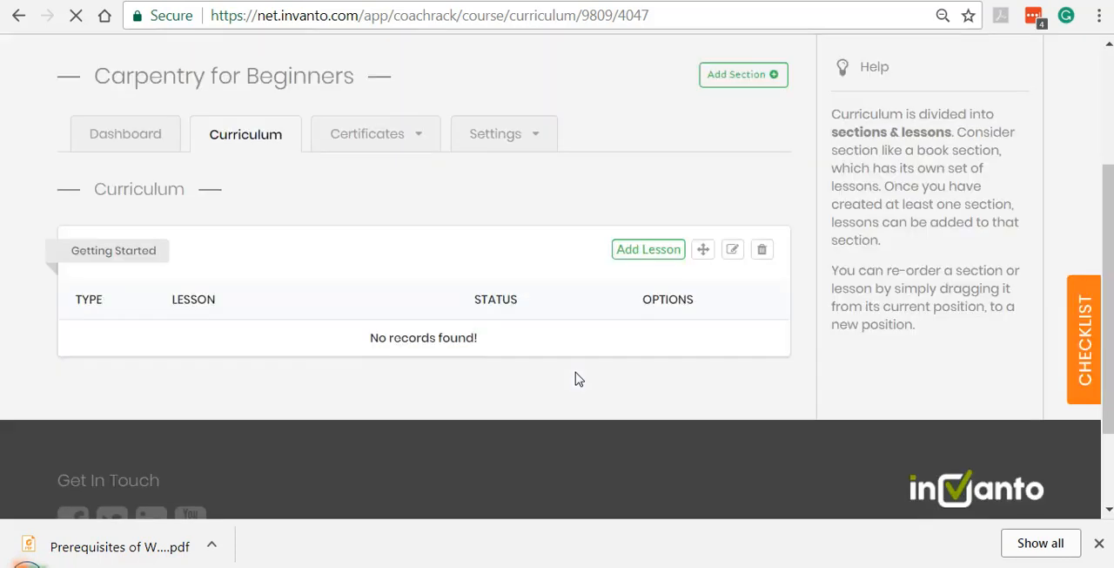
# Add a lesson of type Attachment titled "Prerequisites" to the Getting Started section and save it.
pyautogui.click(638, 252)
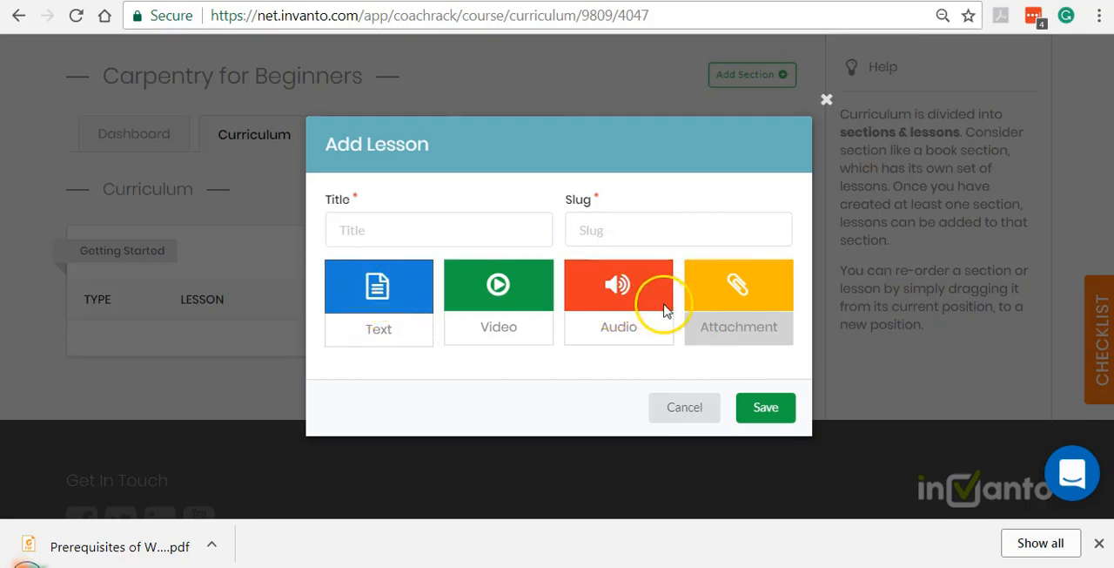
pyautogui.click(534, 300)
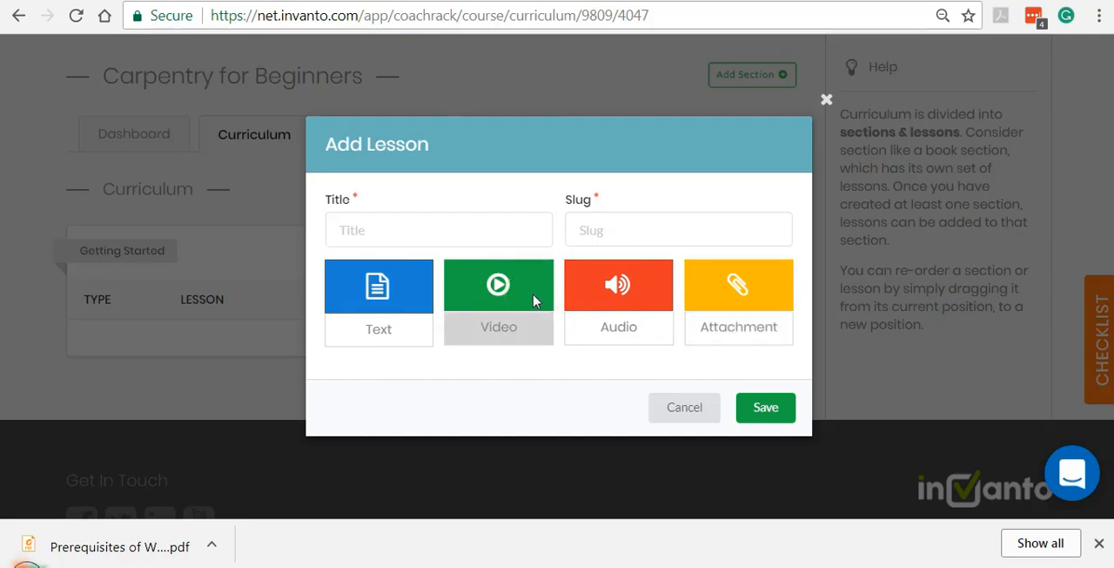
pyautogui.click(598, 307)
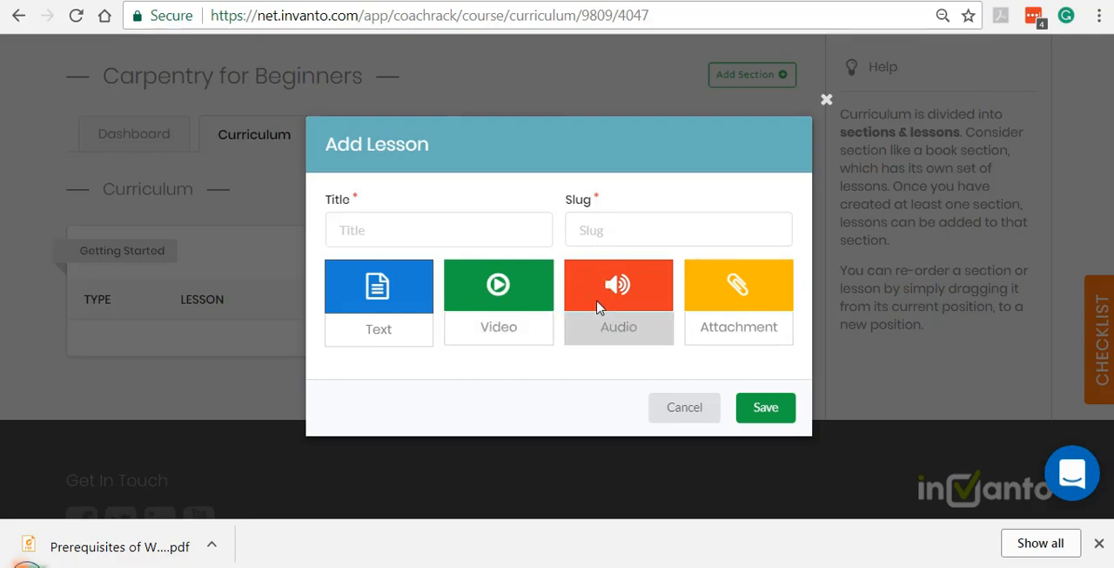
pyautogui.click(719, 301)
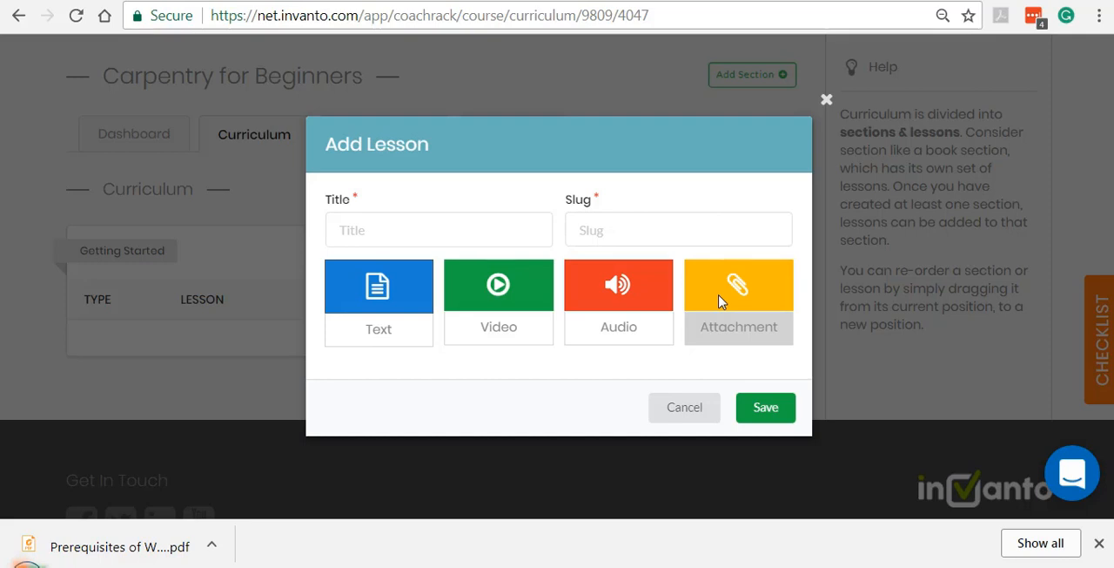
pyautogui.click(383, 296)
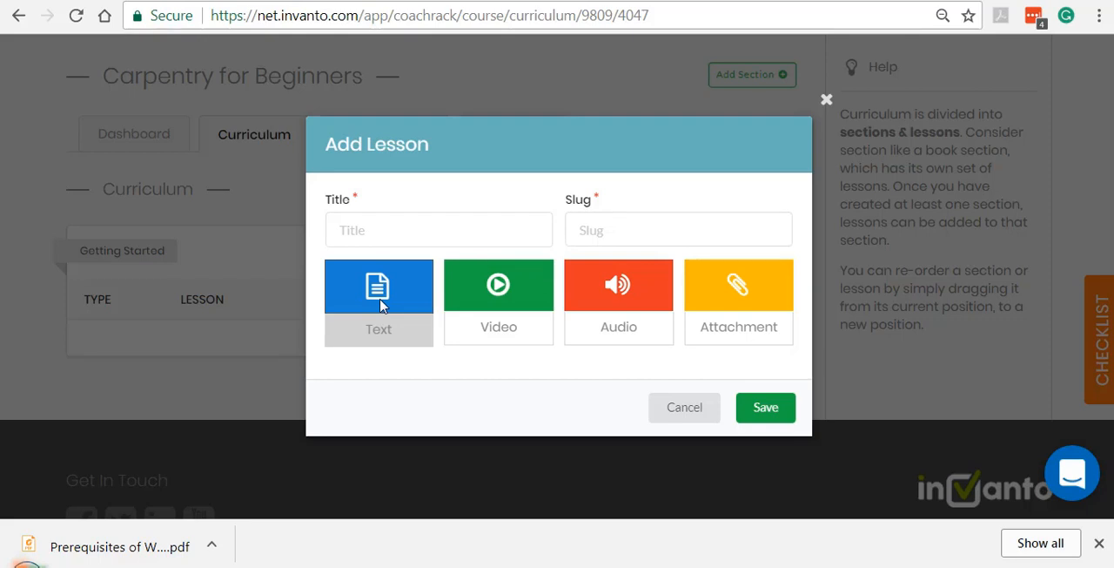
pyautogui.click(750, 299)
pyautogui.click(400, 226)
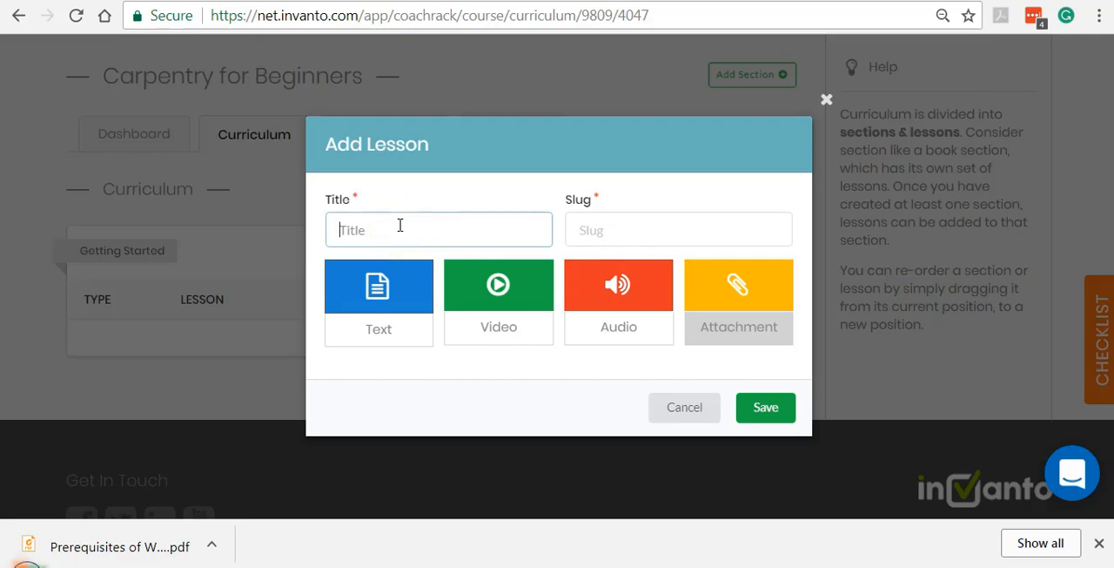
pyautogui.write('Prerequ')
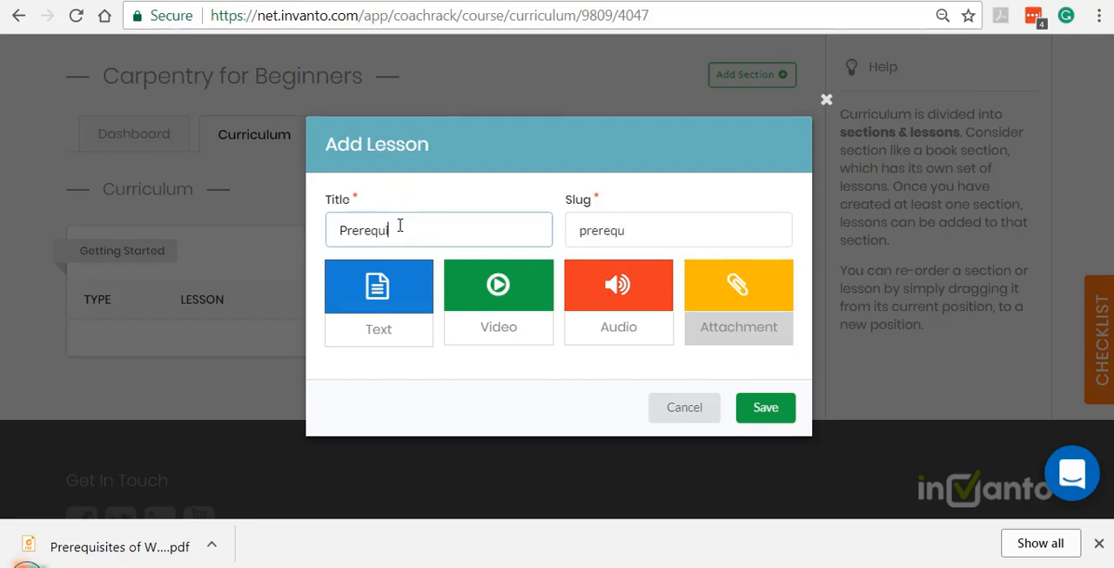
pyautogui.write('isites')
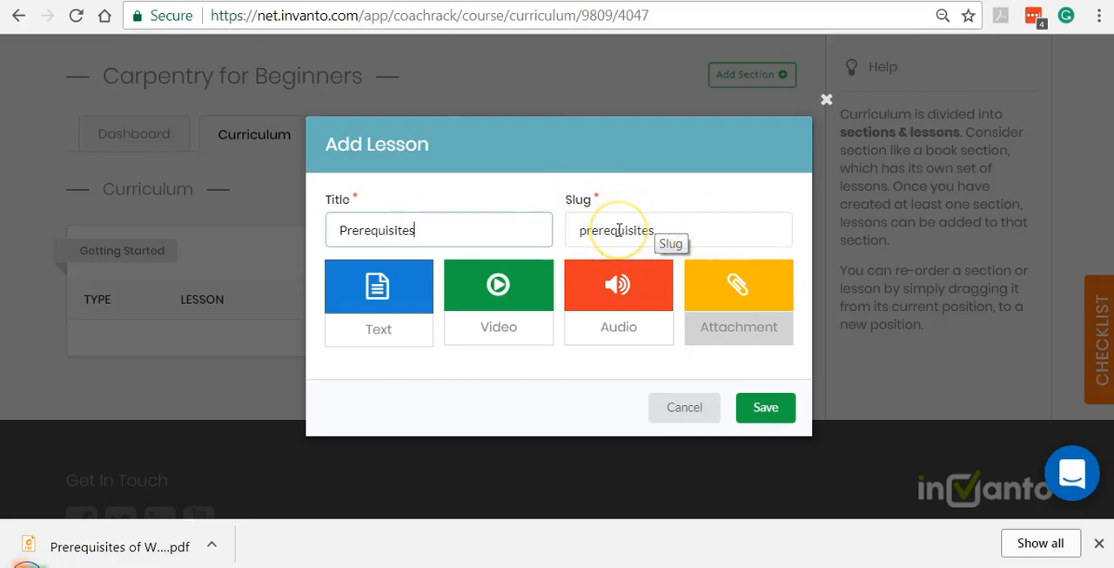
pyautogui.click(736, 324)
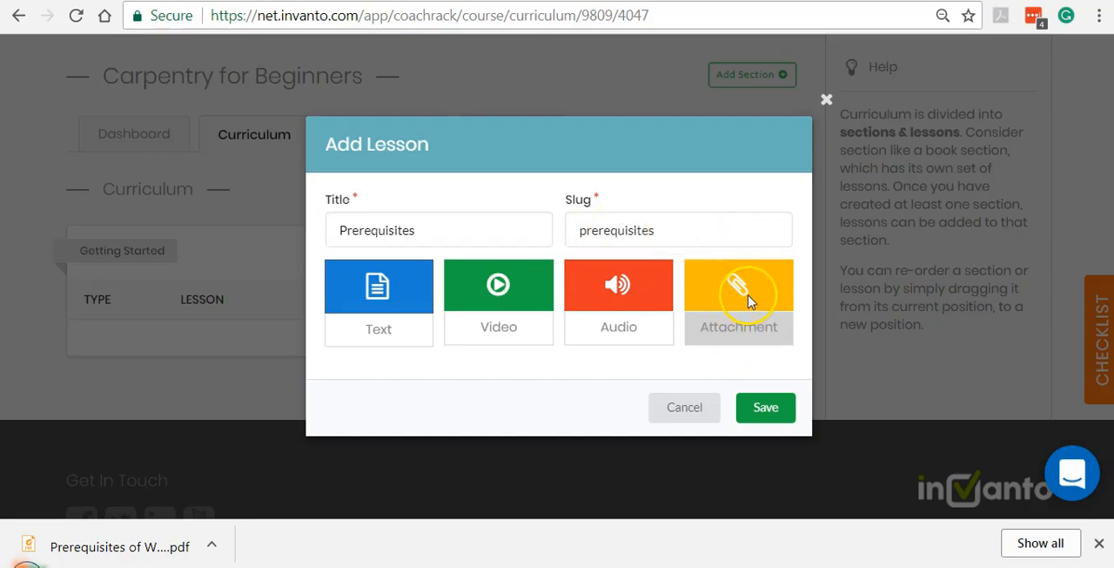
pyautogui.click(782, 408)
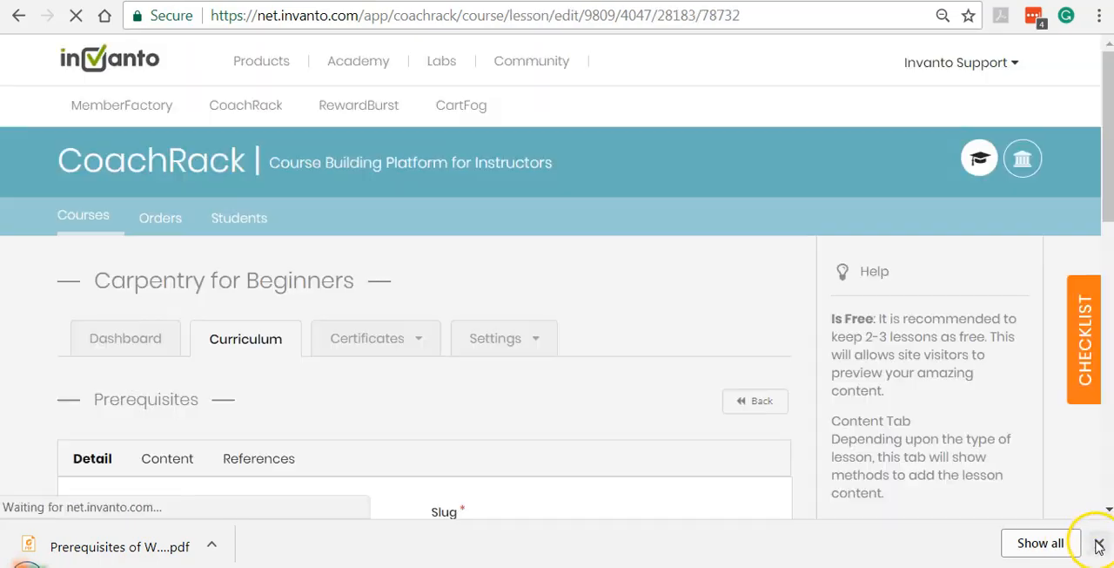
# Dismiss the browser's downloads bar and enter the lesson summary "Things to consider before starting a career in woodworking".
pyautogui.click(1099, 544)
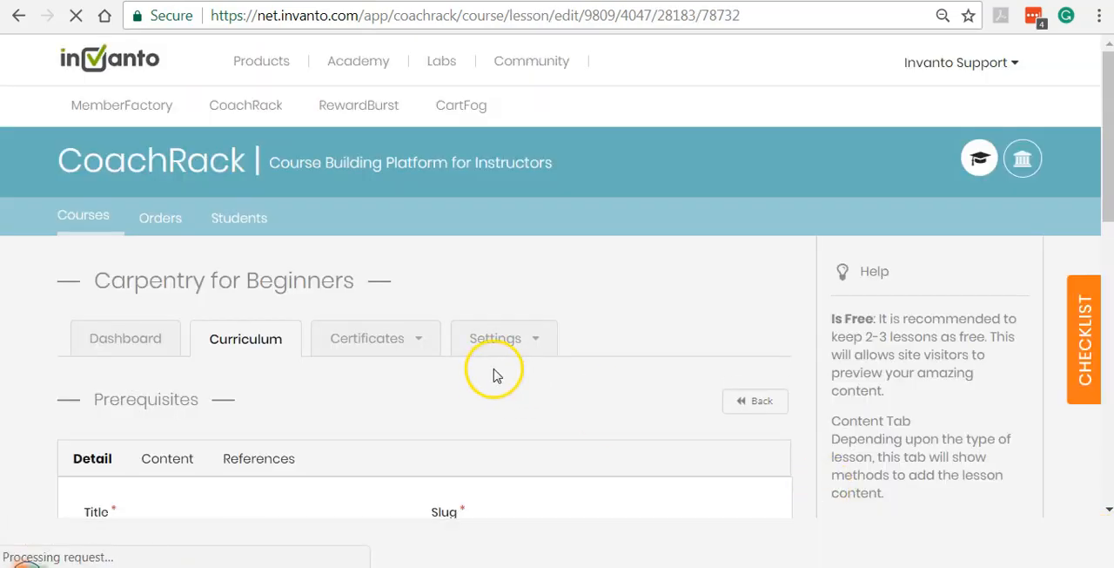
pyautogui.scroll(-2, 432, 263)
pyautogui.scroll(-1, 435, 264)
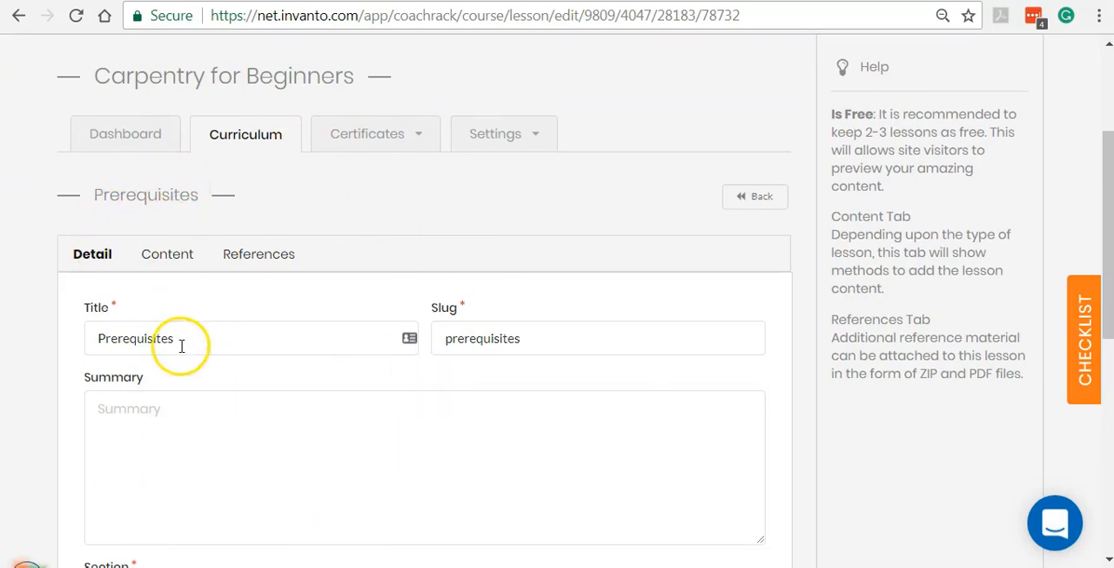
pyautogui.scroll(-3, 266, 330)
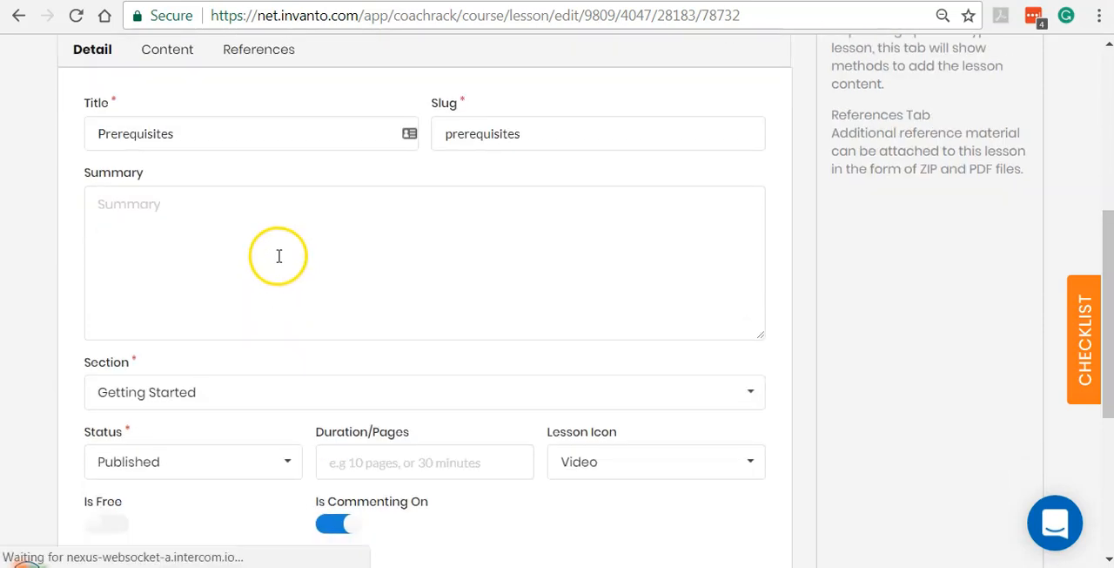
pyautogui.click(278, 257)
pyautogui.write('Thi')
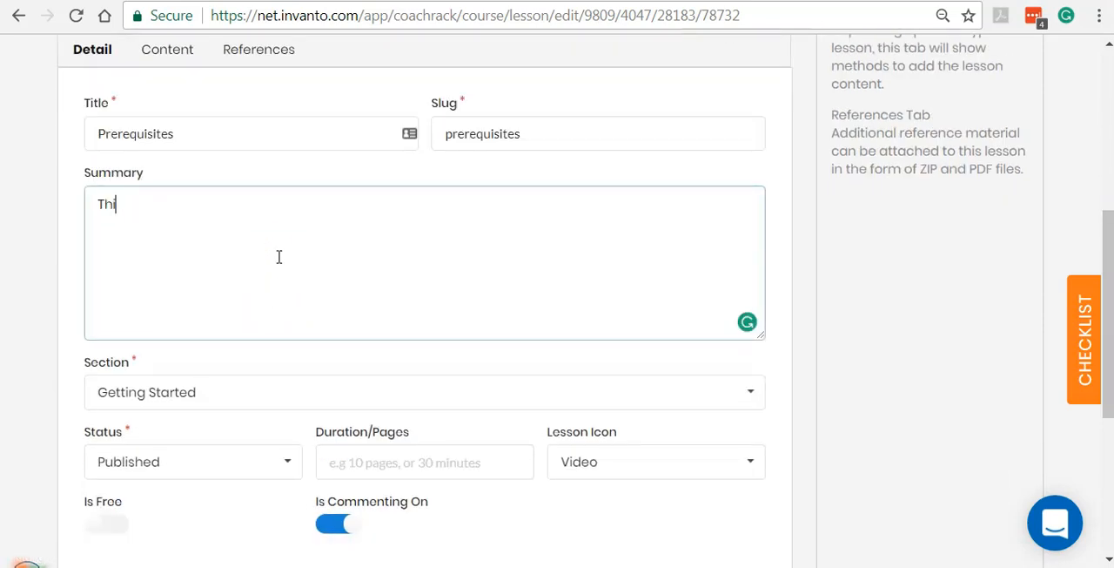
pyautogui.write('ngs to consi')
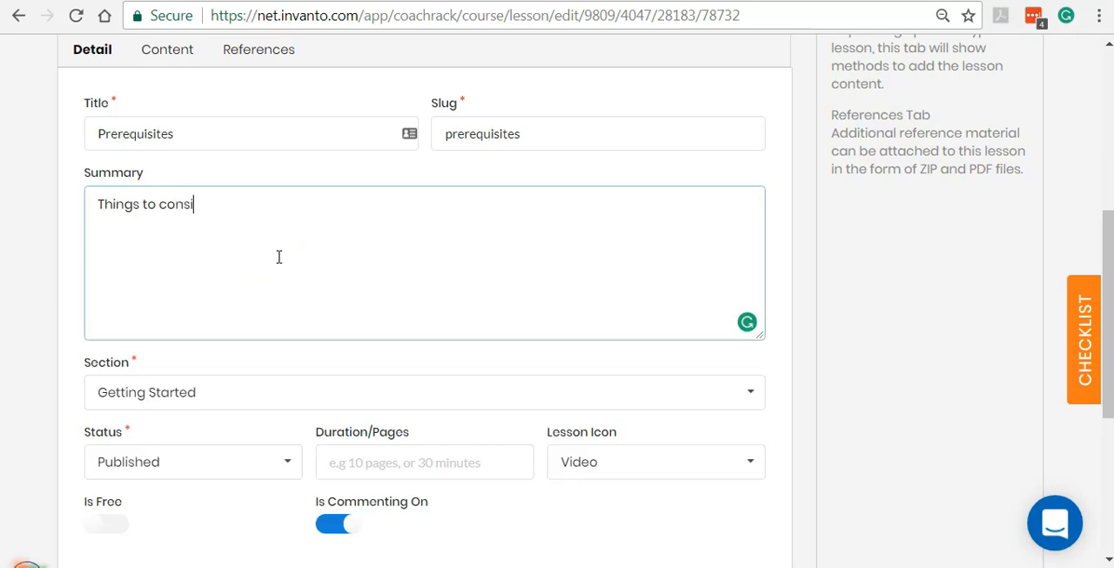
pyautogui.write('der before sta')
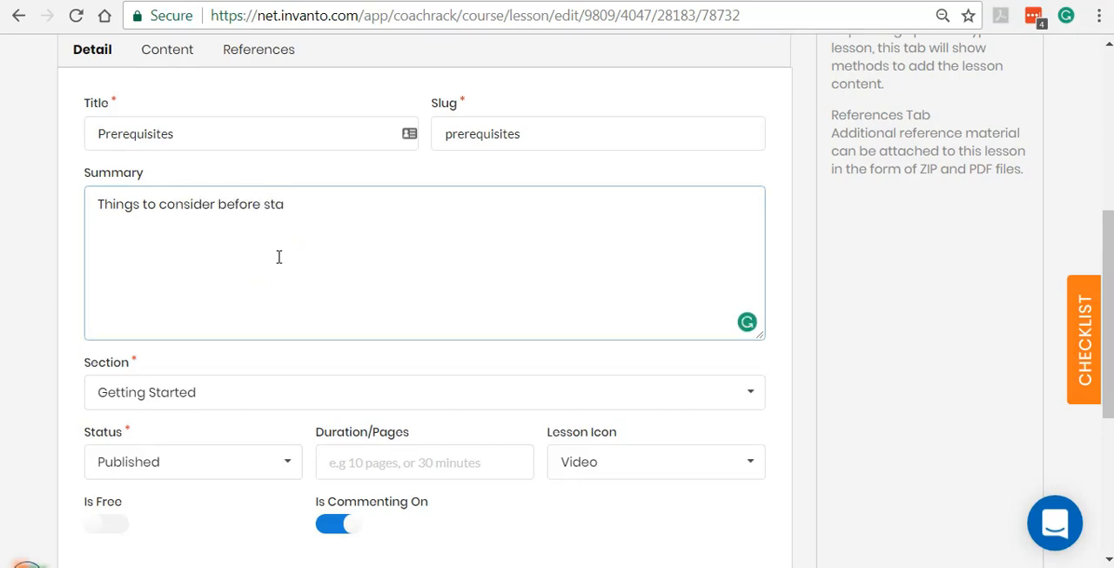
pyautogui.write('rting a care')
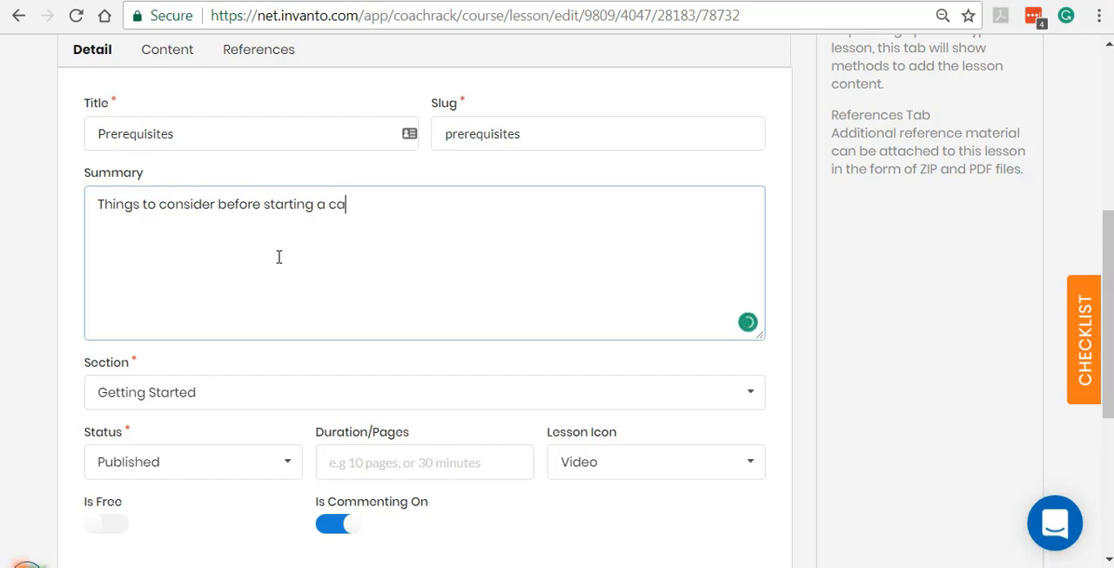
pyautogui.write('w')
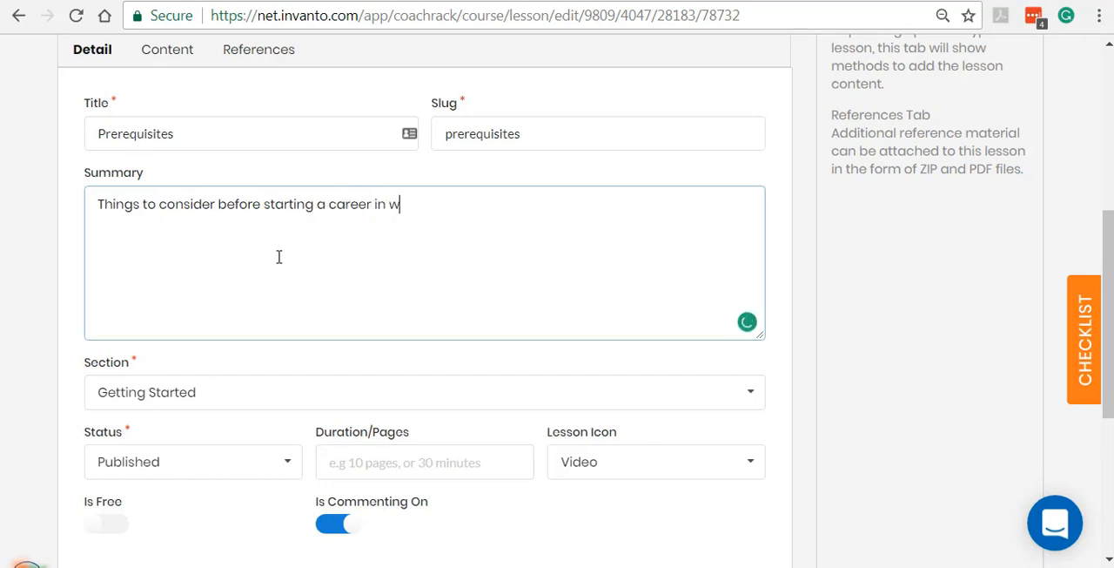
pyautogui.write('oodworking')
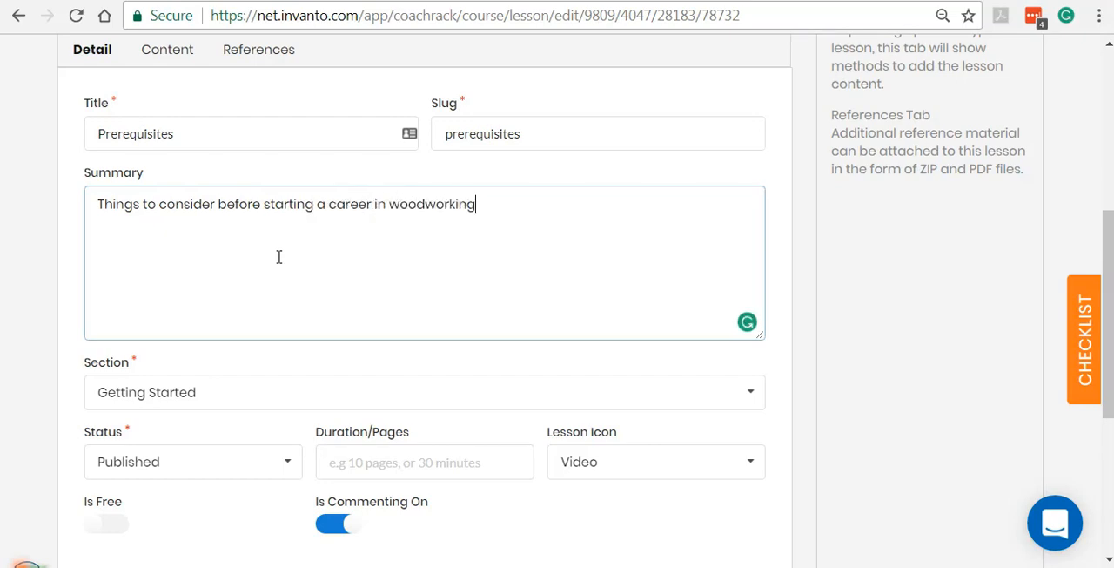
# Check which sections the Prerequisites lesson can be assigned to, without changing the selection.
pyautogui.scroll(-2, 278, 257)
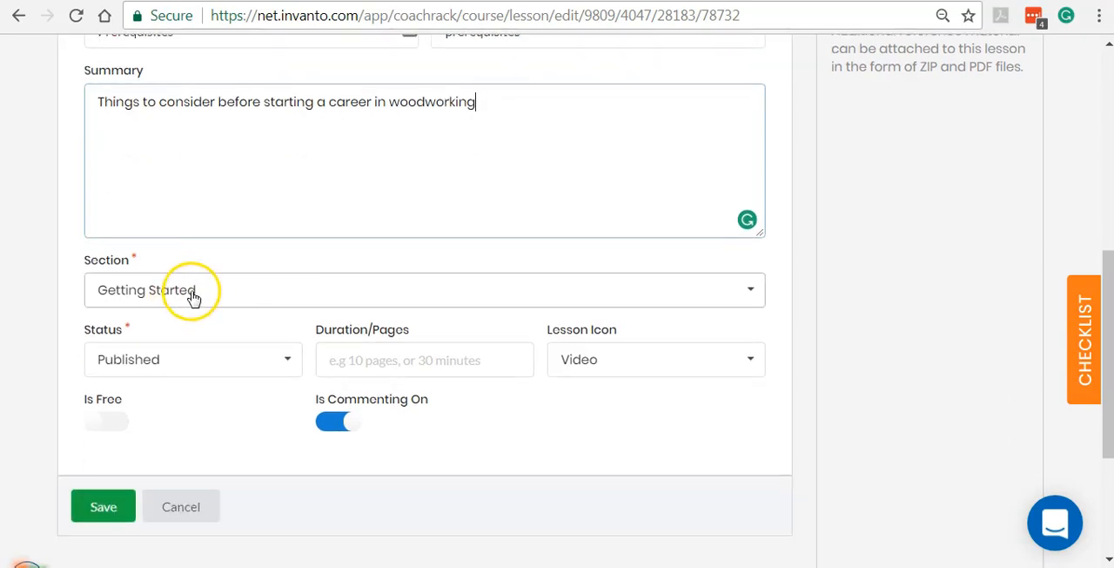
pyautogui.click(194, 298)
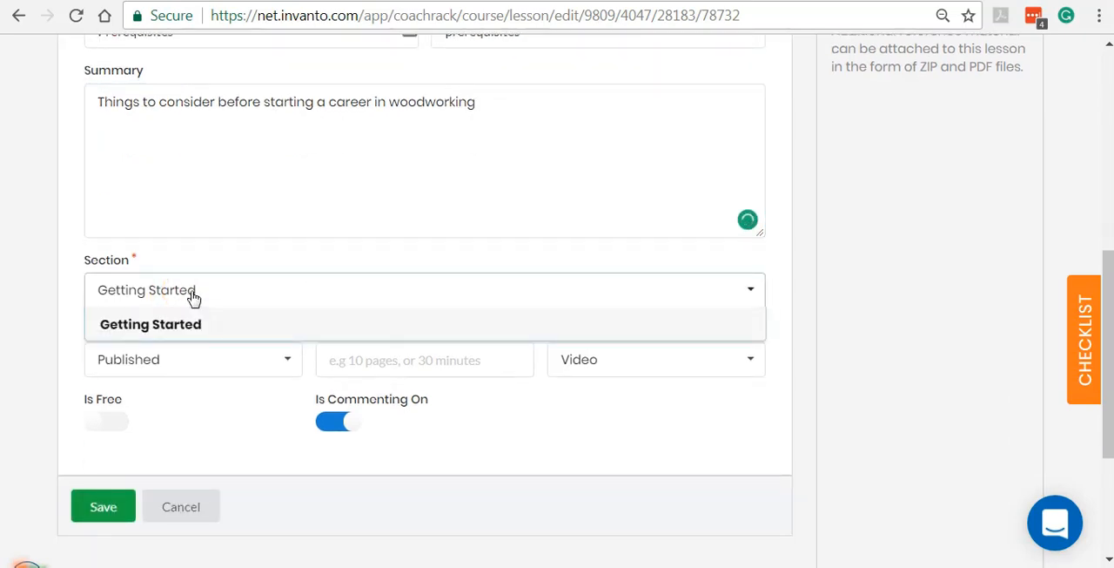
pyautogui.click(200, 296)
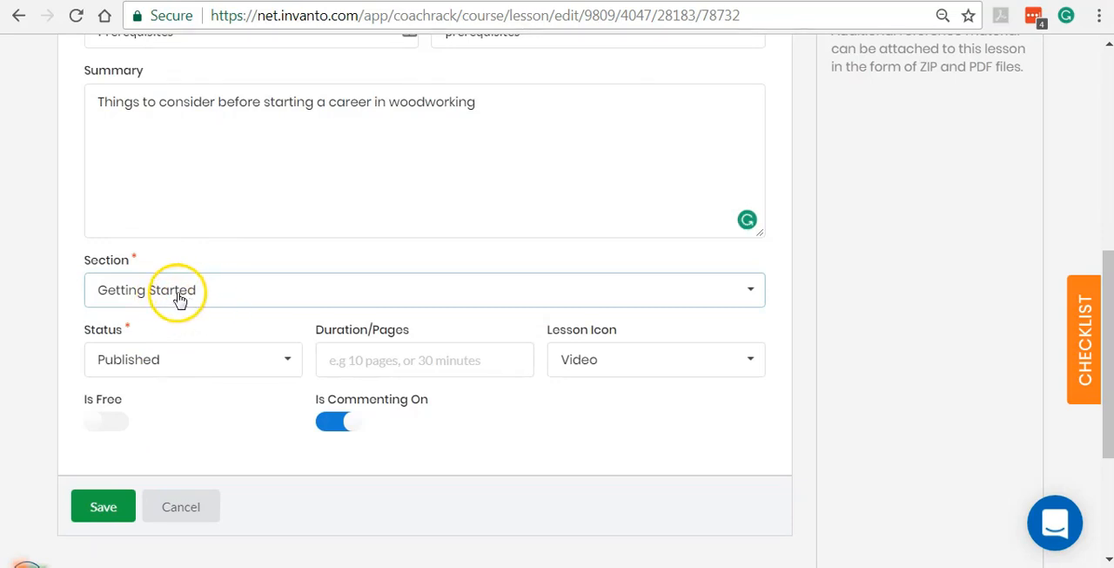
# Switch the Prerequisites lesson's status to Draft and return it to Published.
pyautogui.click(162, 364)
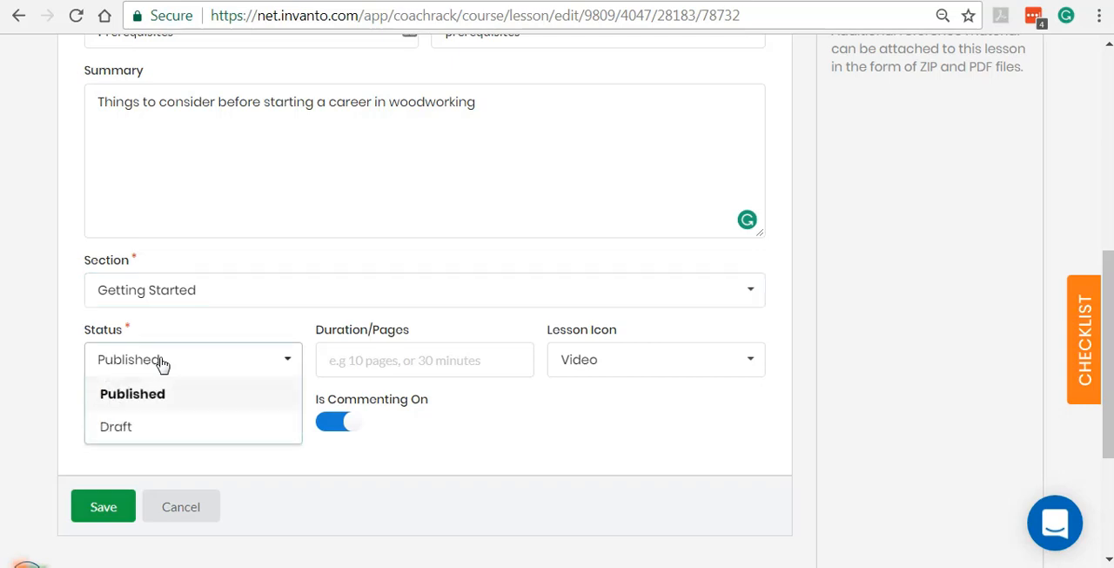
pyautogui.click(155, 437)
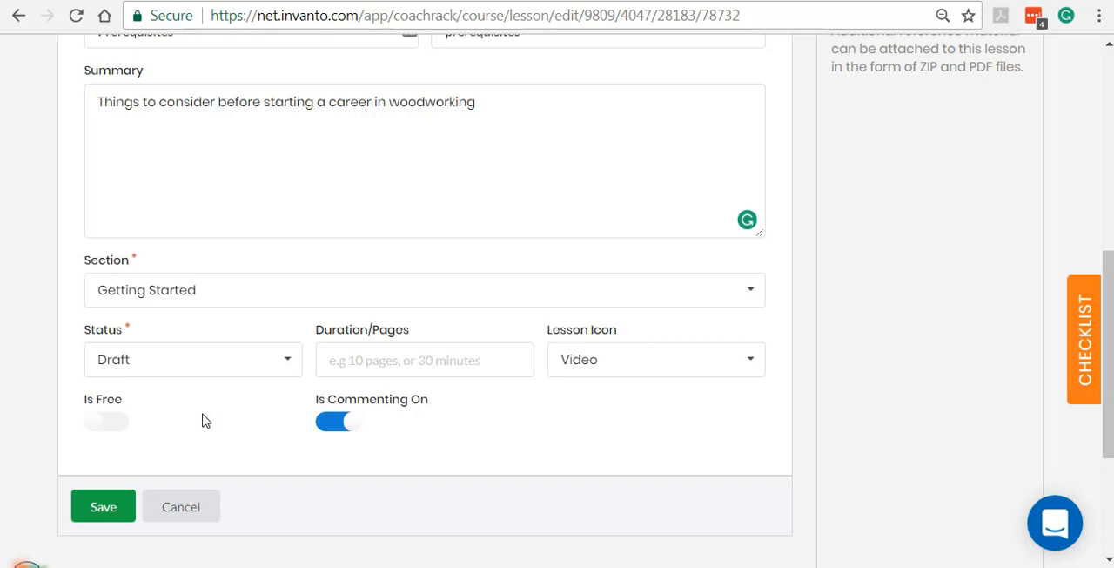
pyautogui.click(185, 373)
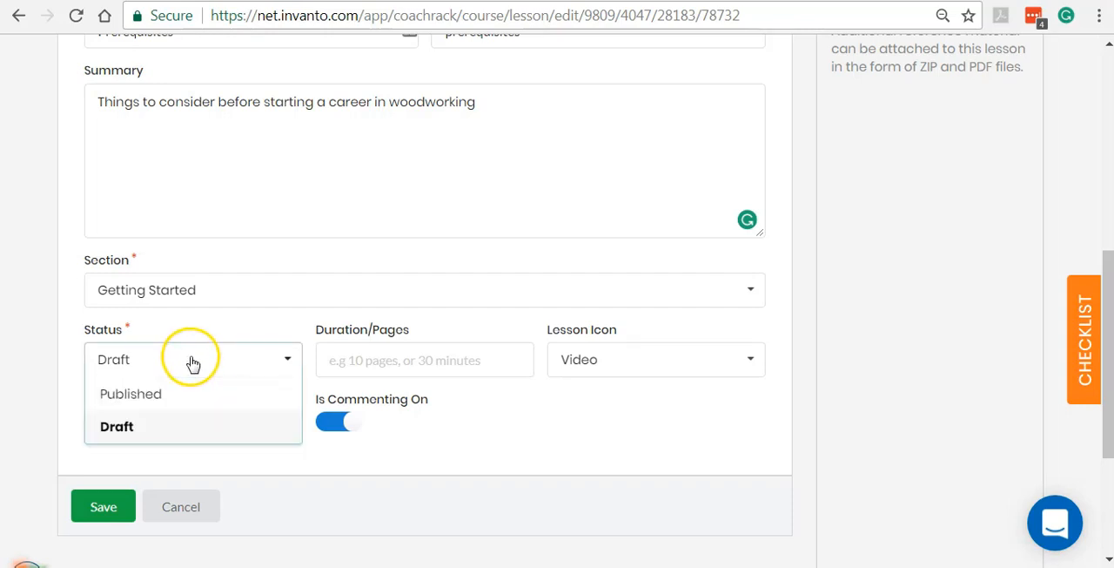
pyautogui.click(166, 399)
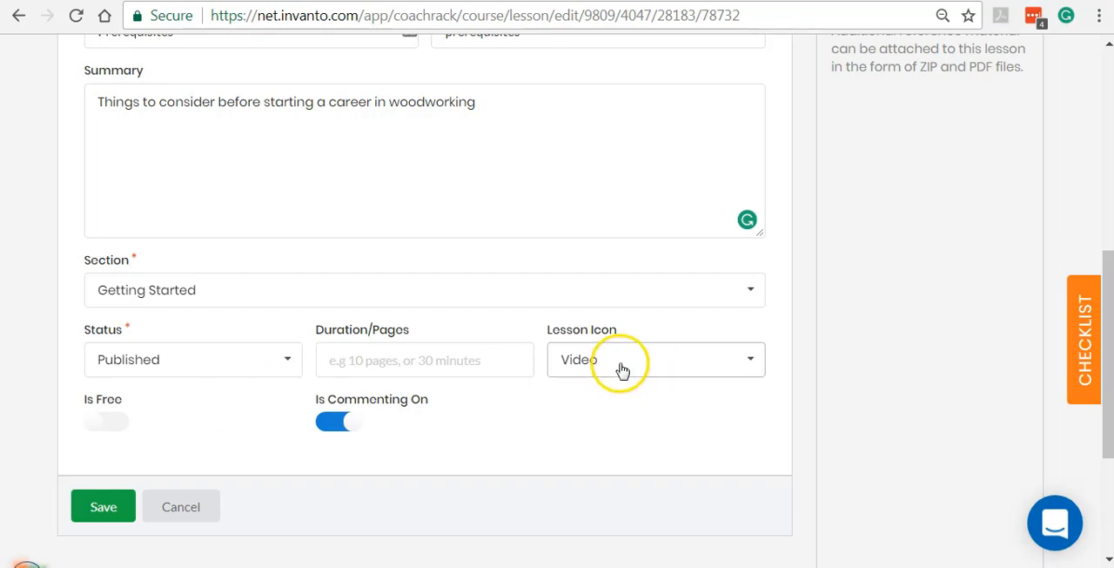
# Set the lesson icon to Attachments and toggle the free-lesson option on and back off.
pyautogui.click(429, 361)
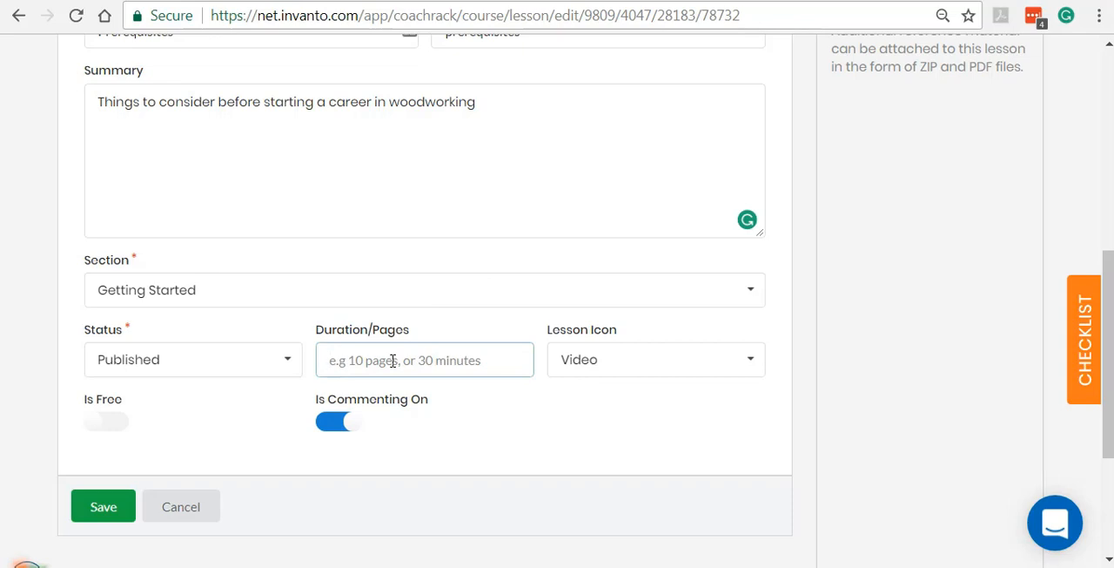
pyautogui.click(619, 363)
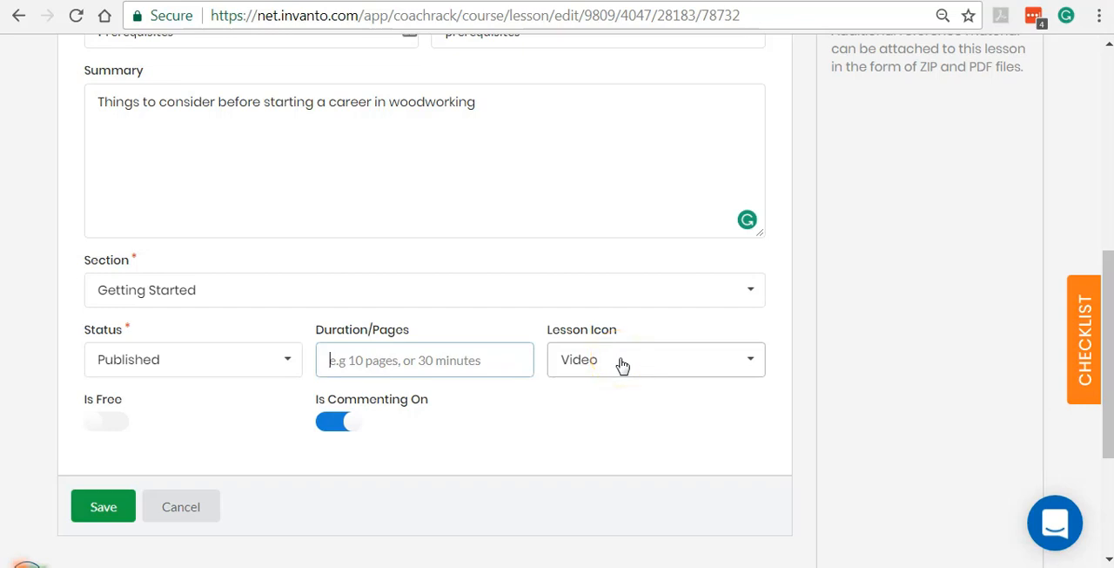
pyautogui.click(622, 364)
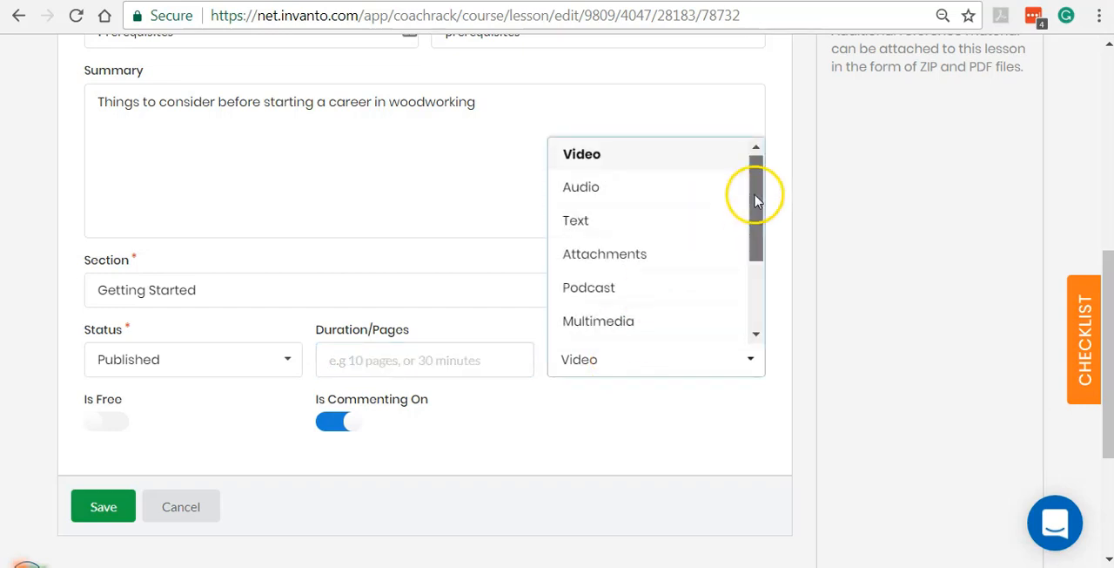
pyautogui.moveTo(751, 193); pyautogui.dragTo(754, 214)
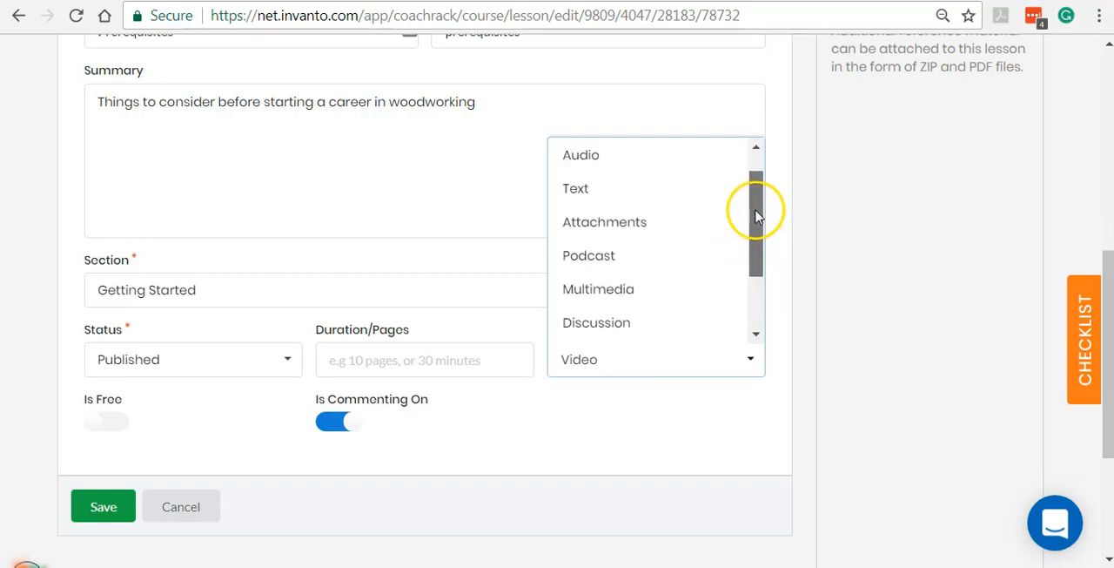
pyautogui.click(660, 222)
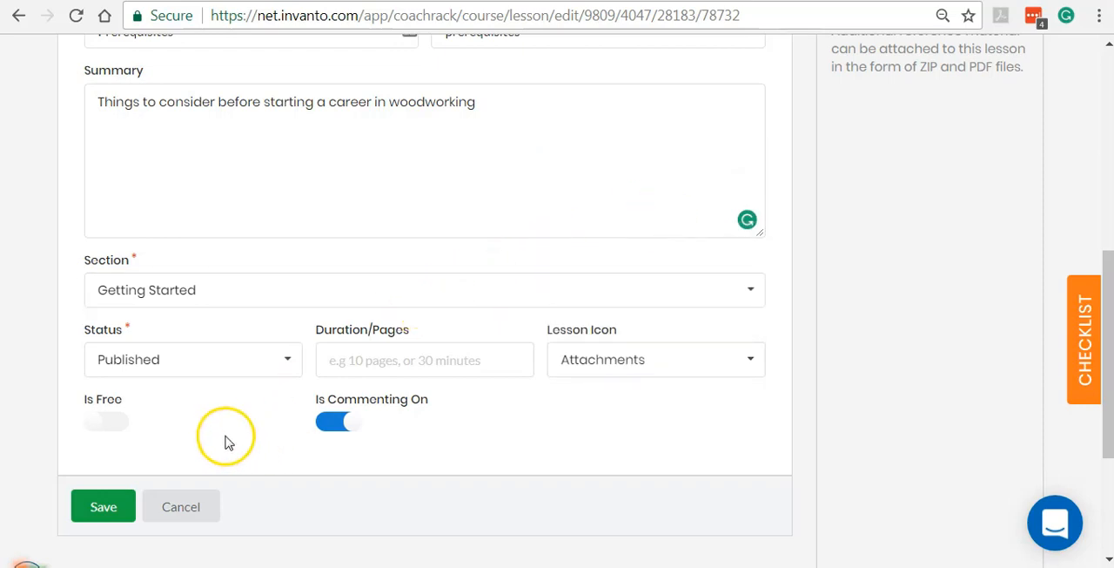
pyautogui.click(121, 427)
pyautogui.click(101, 423)
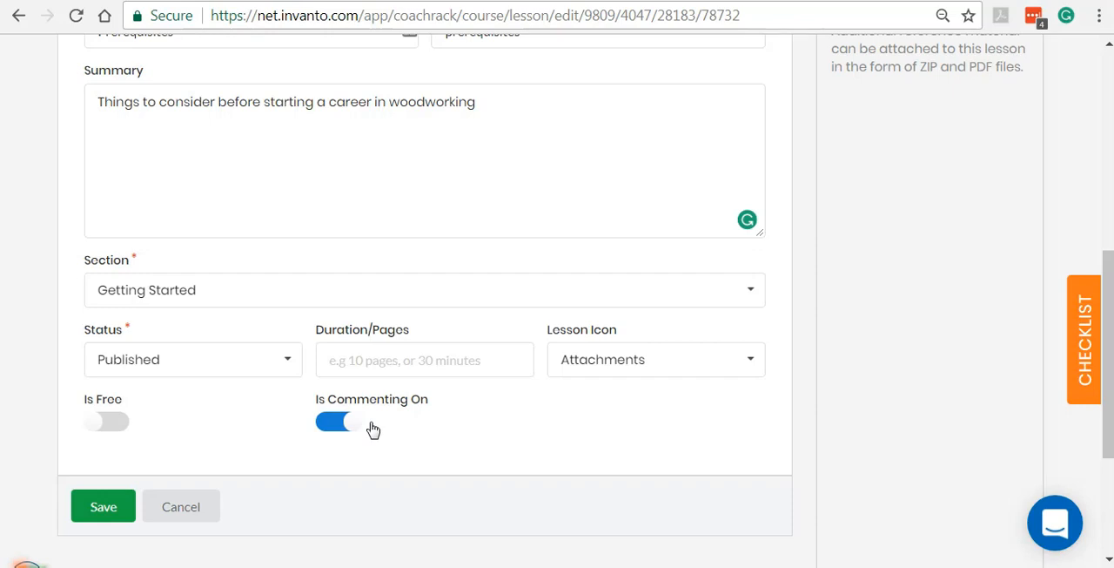
# Start an attachment upload in the lesson's content and title it "Prerequisites of Woodworking".
pyautogui.scroll(1, 372, 429)
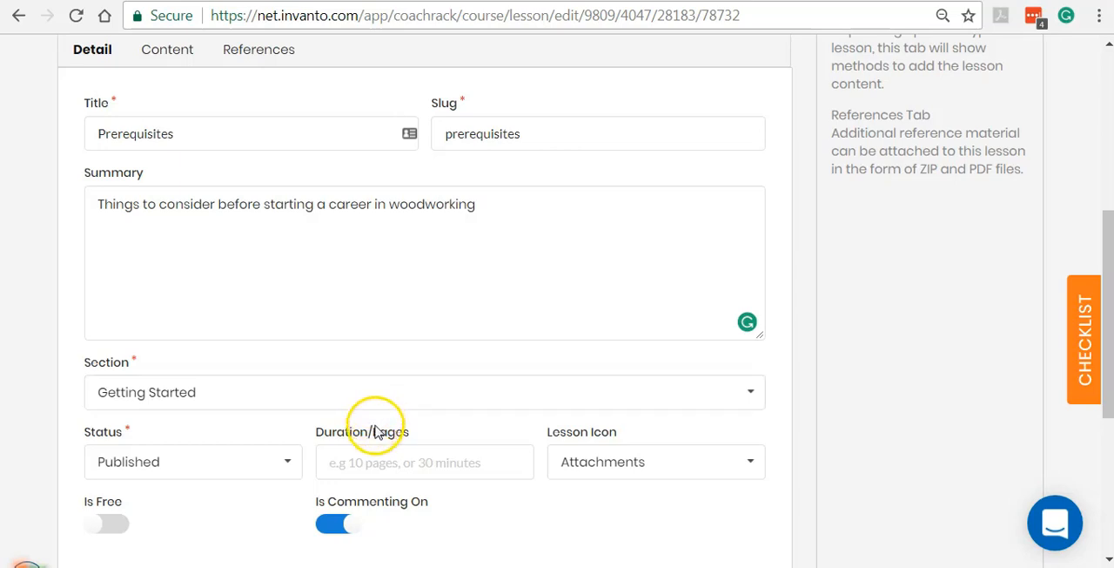
pyautogui.scroll(-1, 383, 439)
pyautogui.scroll(3, 393, 441)
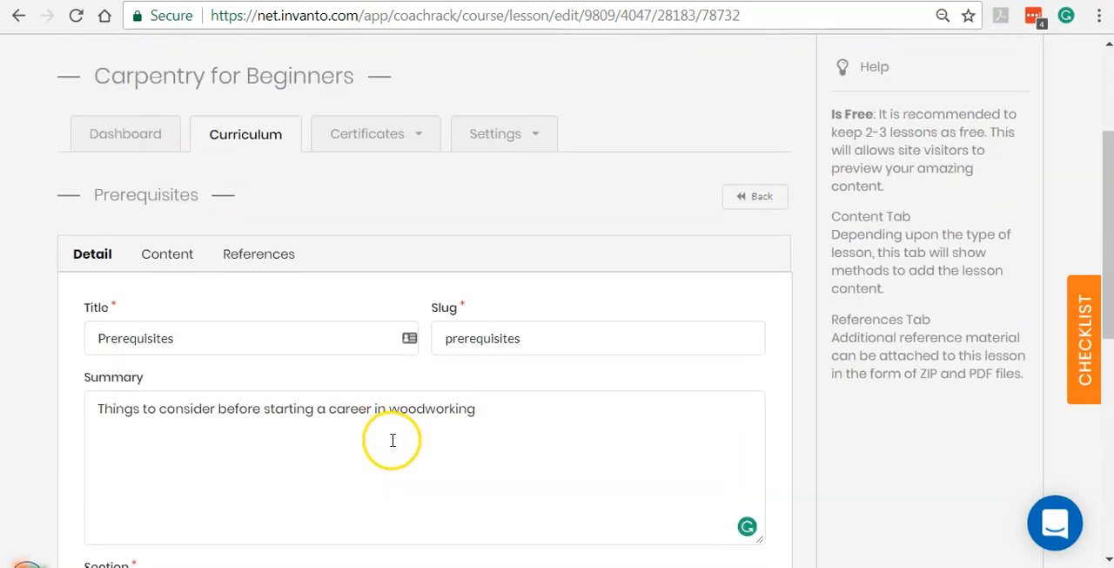
pyautogui.click(165, 260)
pyautogui.scroll(-1, 273, 226)
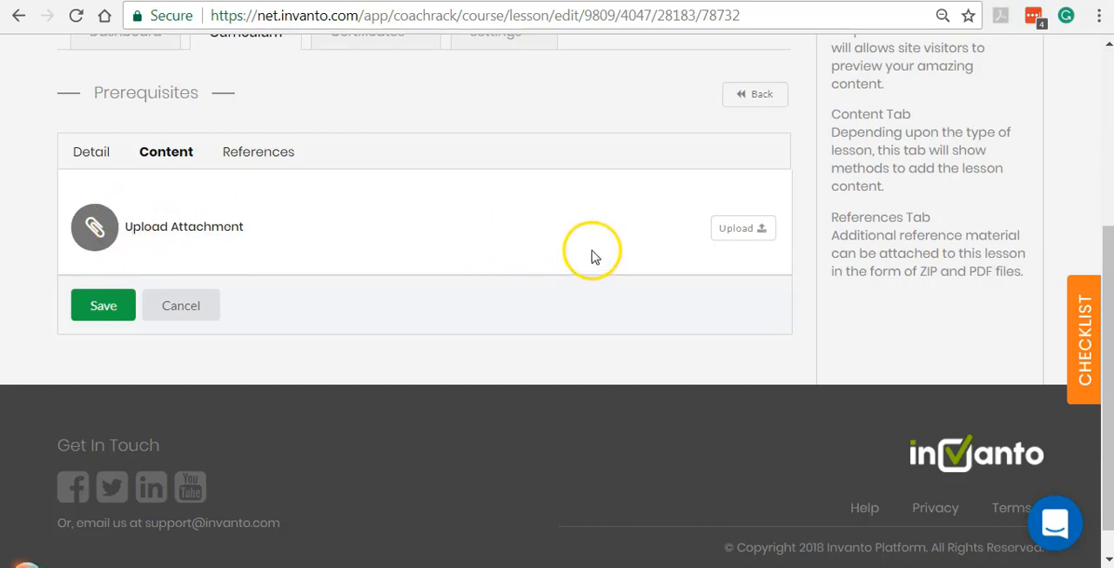
pyautogui.moveTo(243, 225)
pyautogui.mouseDown()
pyautogui.moveTo(127, 229)
pyautogui.moveTo(249, 226)
pyautogui.mouseUp()
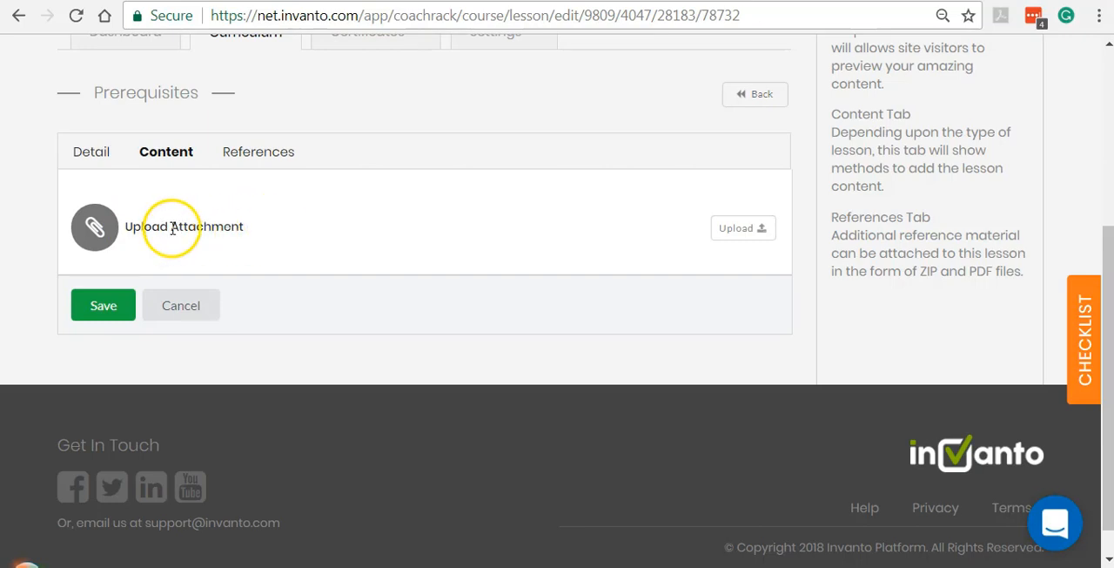
pyautogui.moveTo(174, 227); pyautogui.dragTo(250, 227)
pyautogui.click(264, 233)
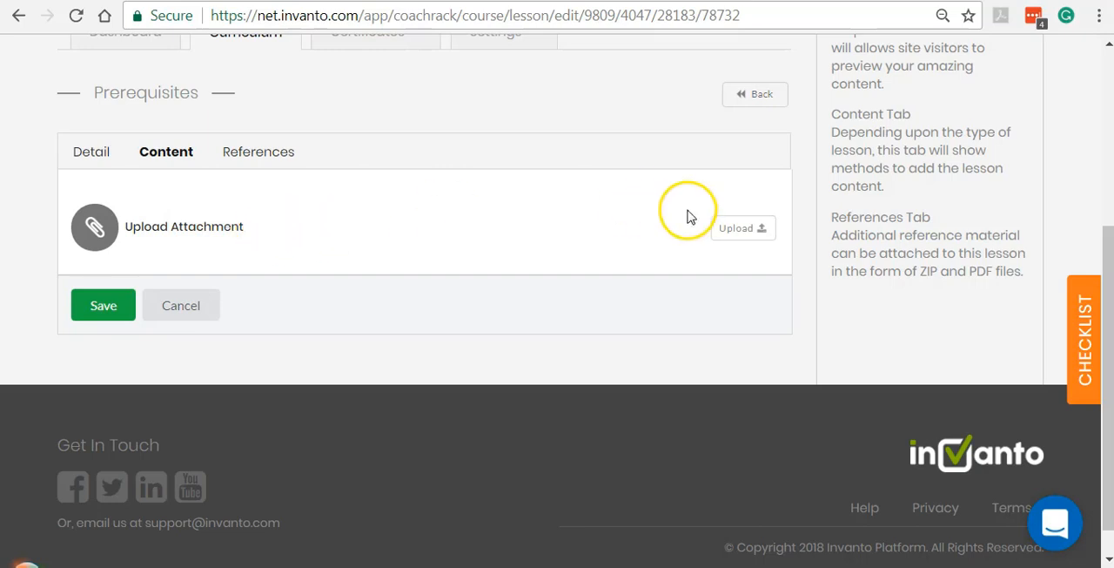
pyautogui.click(735, 230)
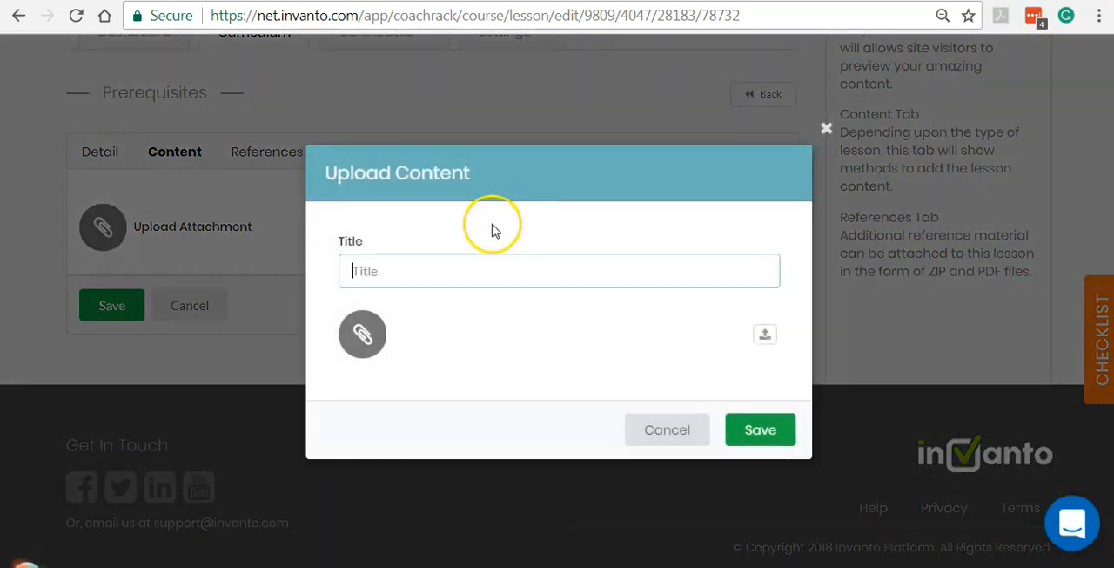
pyautogui.write('P')
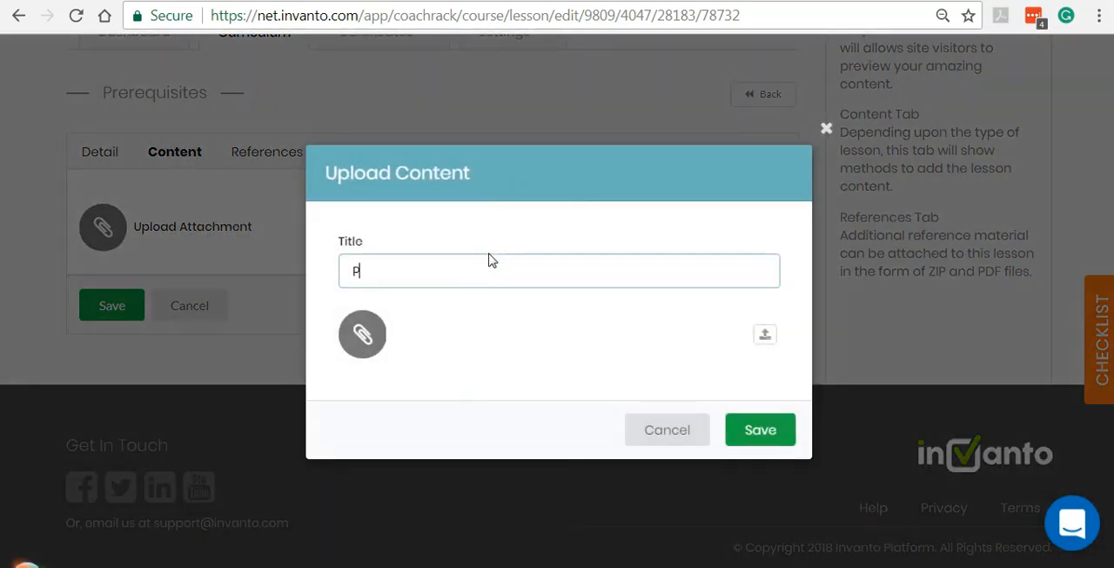
pyautogui.write('rerequirsites of')
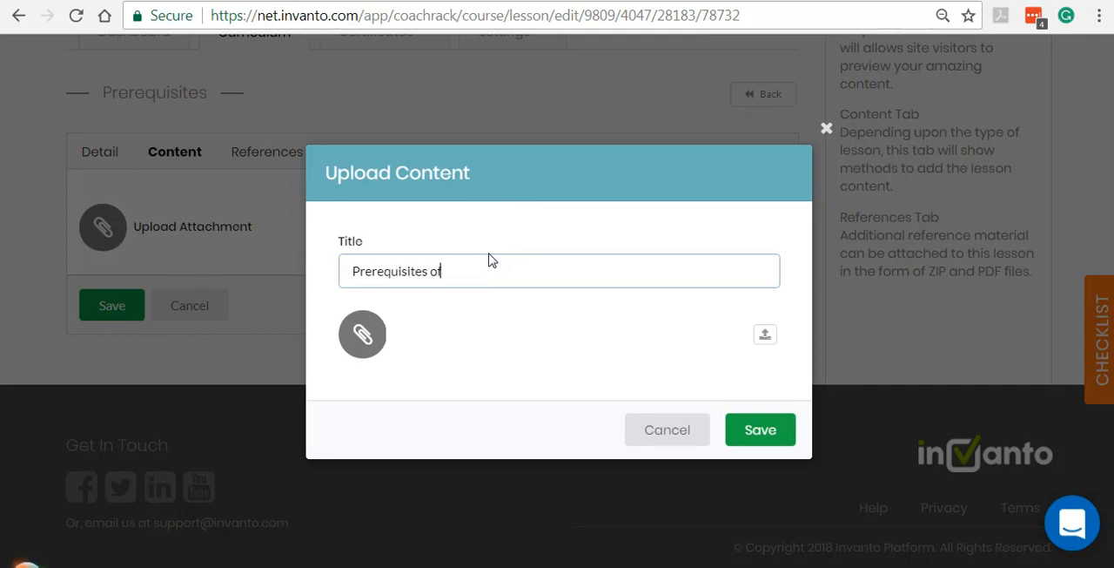
pyautogui.write(' Woodworking')
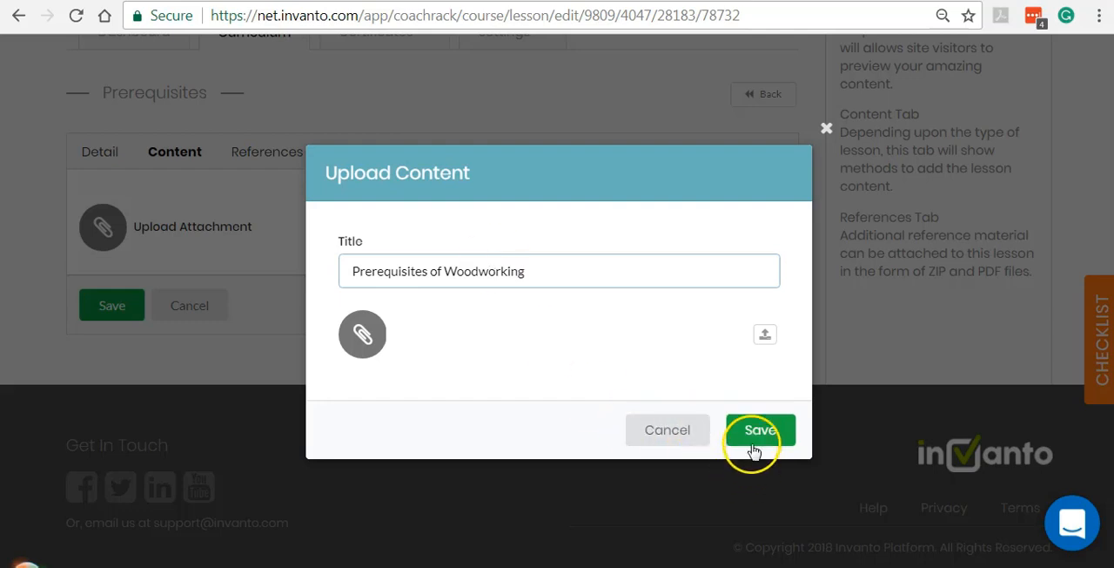
# Upload the Prerequisites of Woodworking PDF from the local machine to the file manager, overwriting the existing file.
pyautogui.click(767, 340)
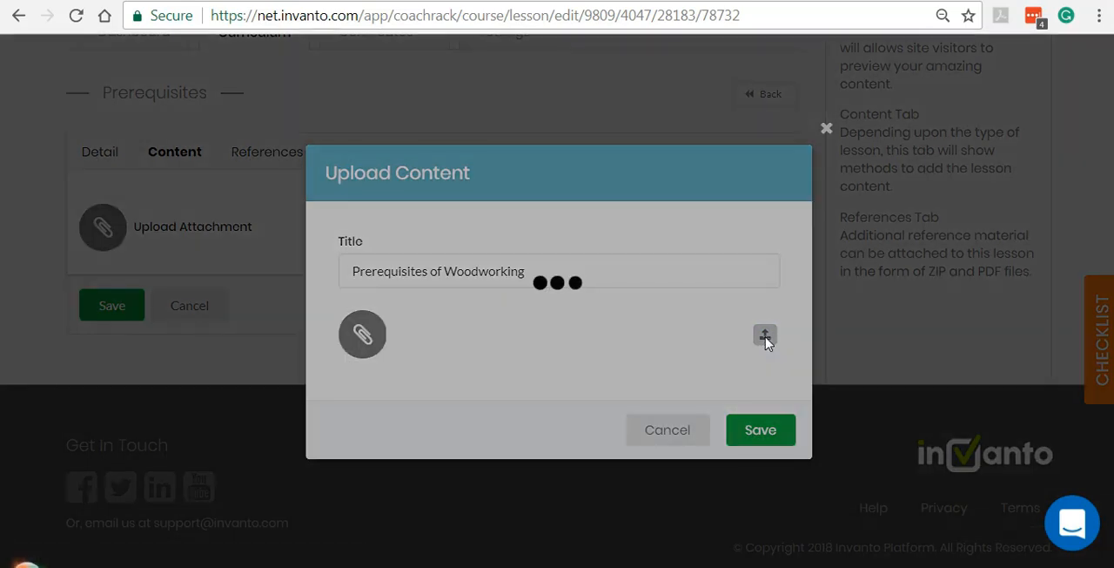
pyautogui.click(769, 333)
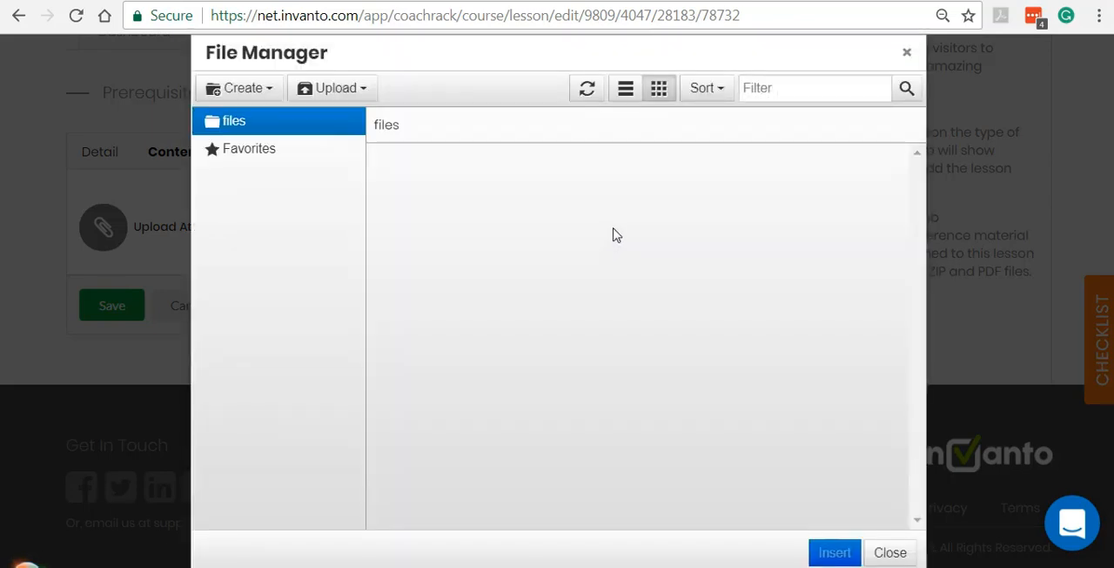
pyautogui.click(382, 167)
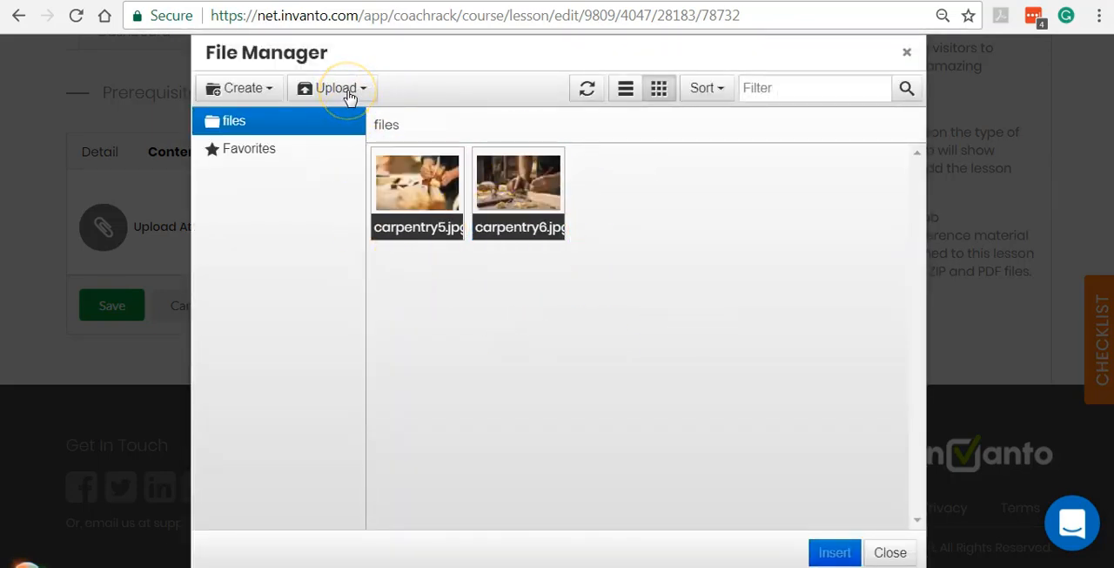
pyautogui.click(348, 96)
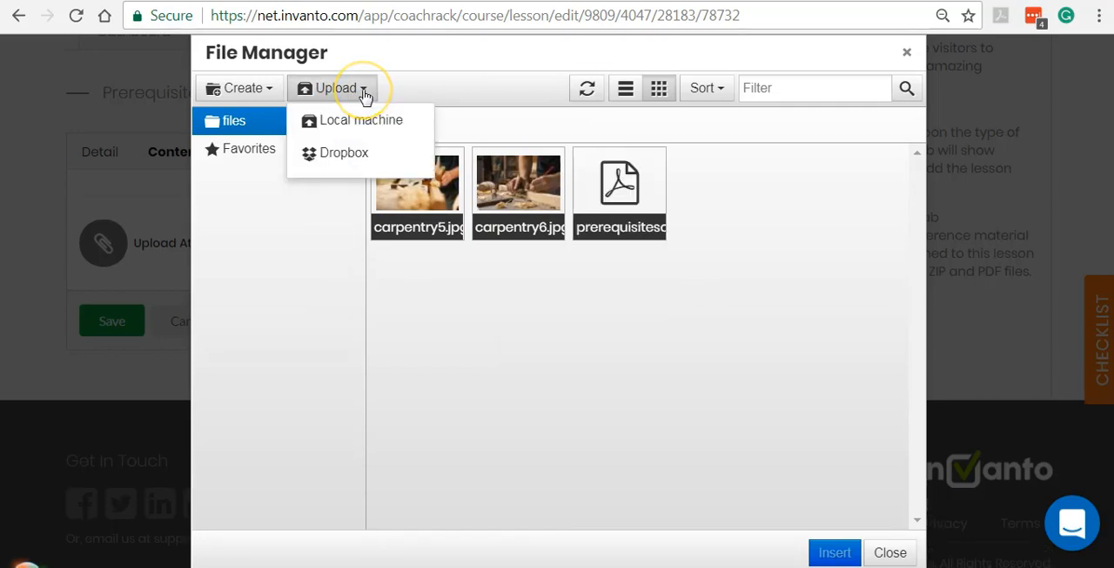
pyautogui.click(363, 126)
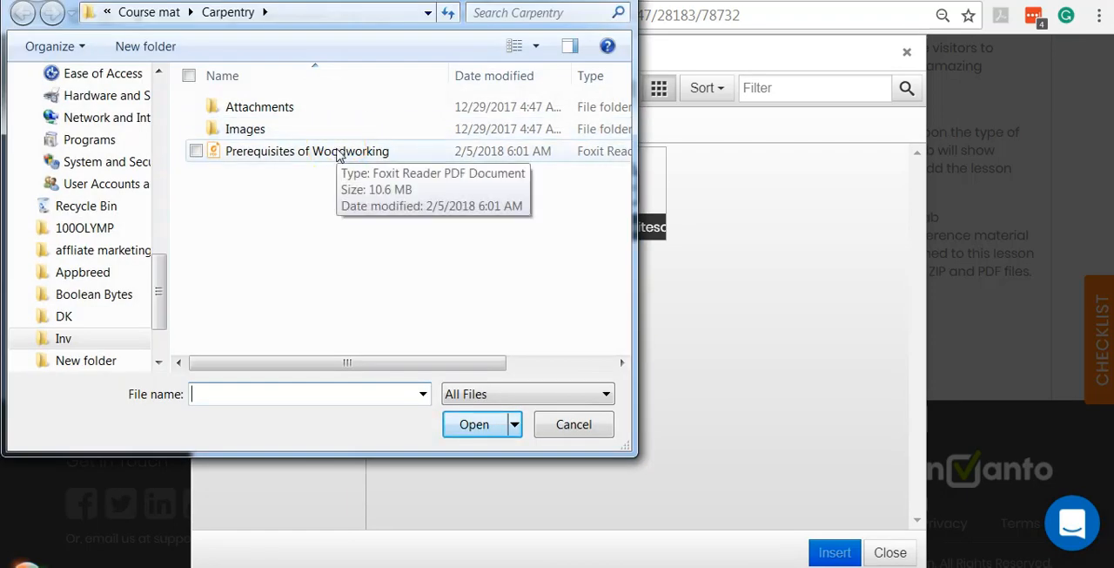
pyautogui.click(337, 153)
pyautogui.click(473, 426)
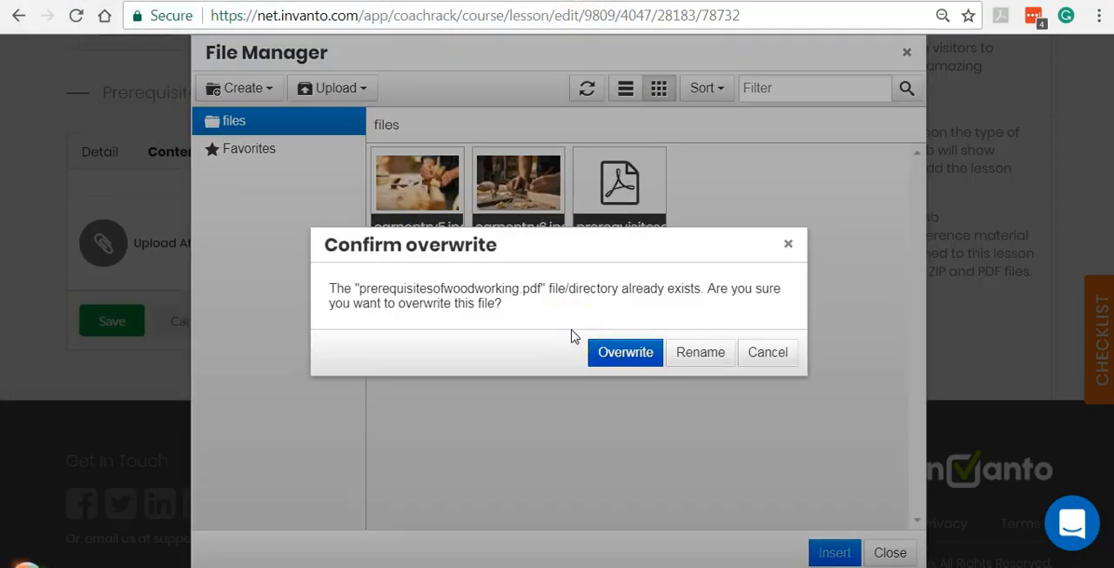
pyautogui.click(620, 351)
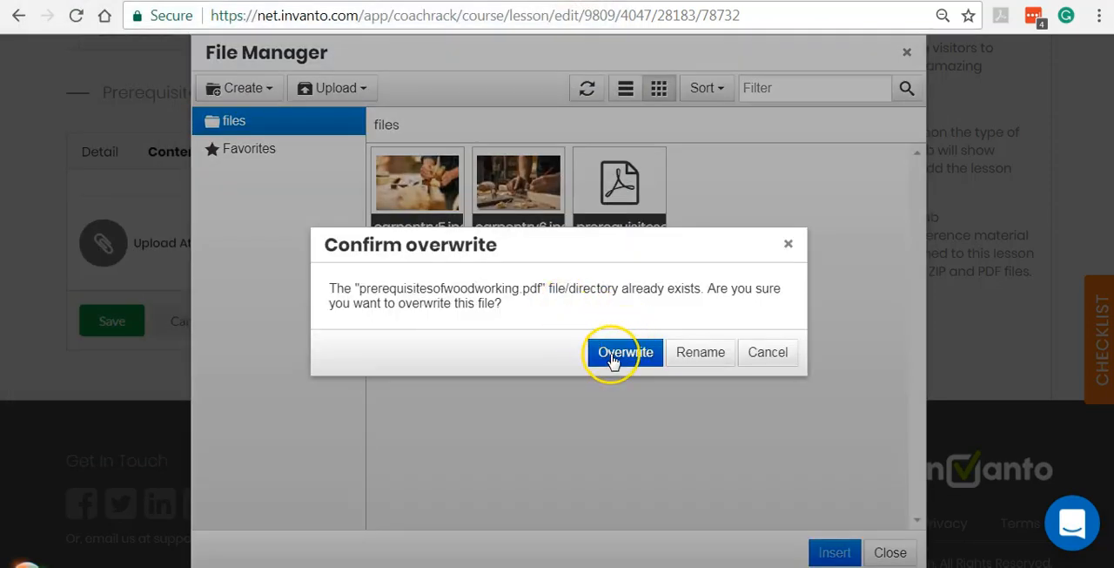
pyautogui.click(672, 341)
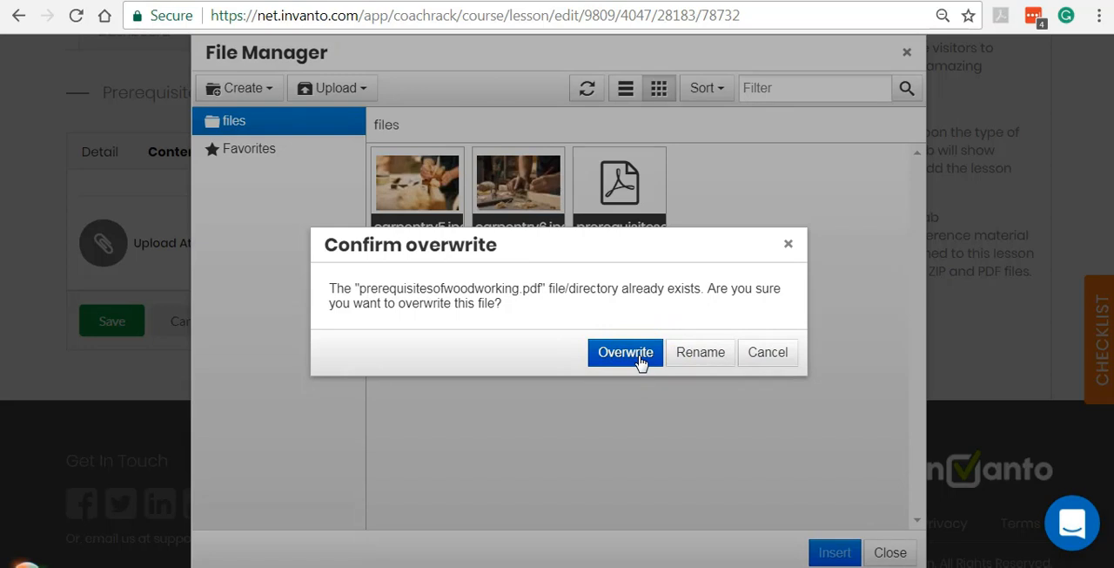
pyautogui.click(640, 360)
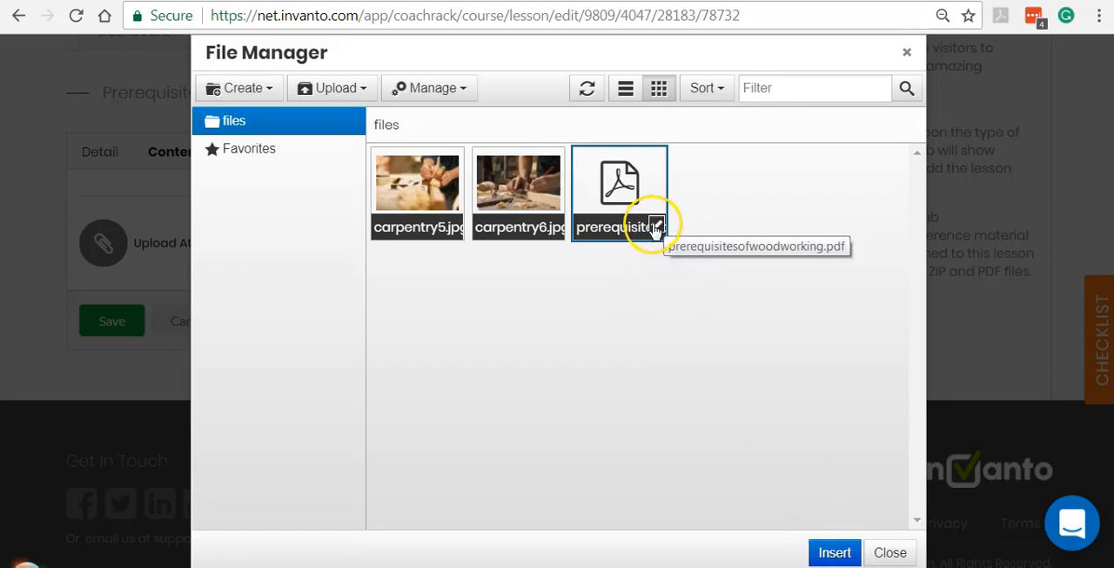
# Insert prerequisitesofwoodworking.pdf as the lesson's attachment and save the uploaded content.
pyautogui.click(834, 553)
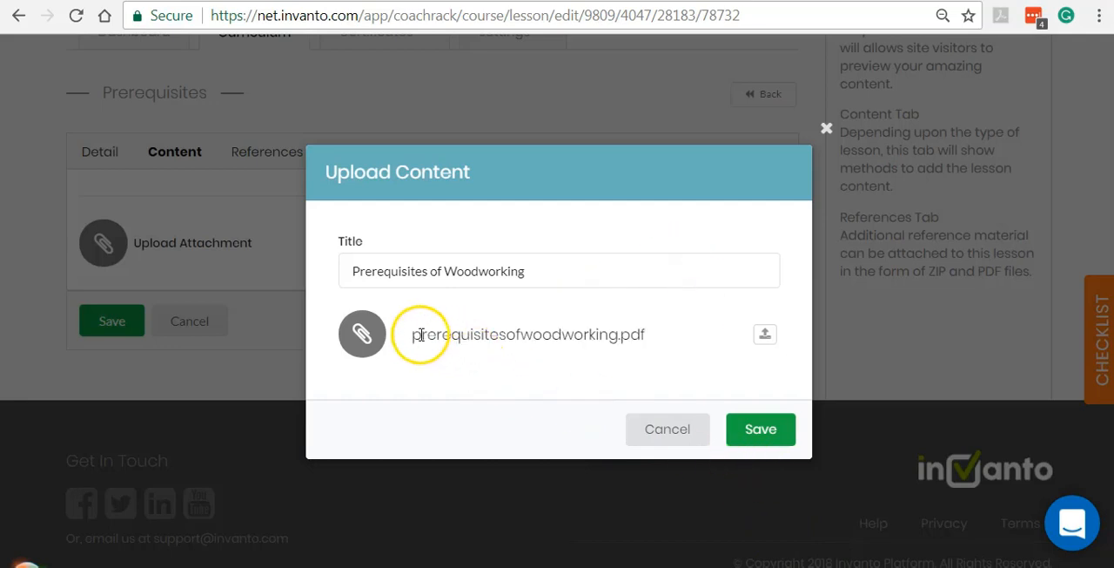
pyautogui.moveTo(414, 336); pyautogui.dragTo(653, 343)
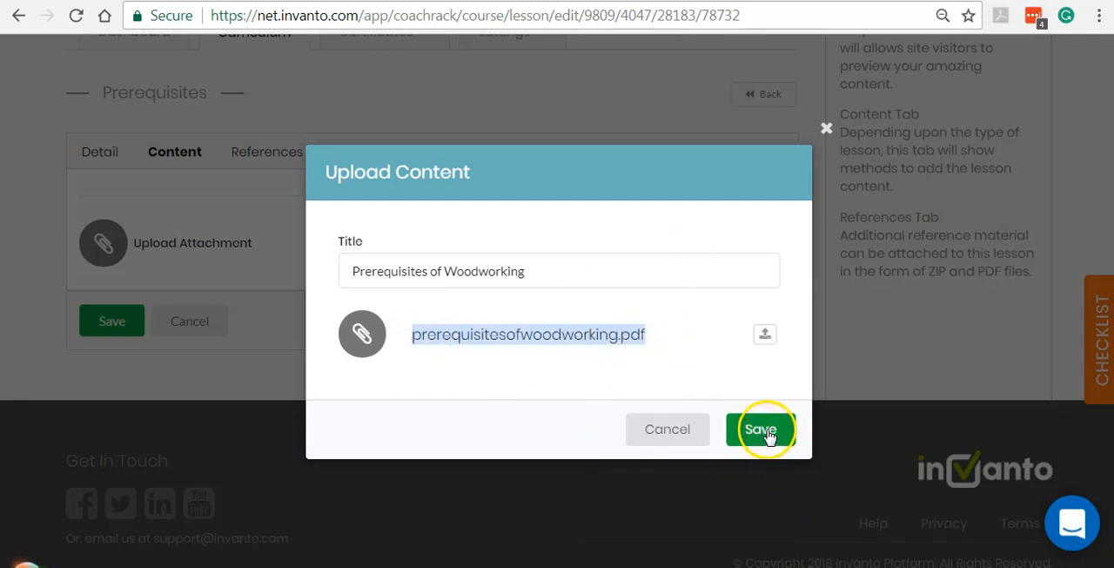
pyautogui.click(770, 432)
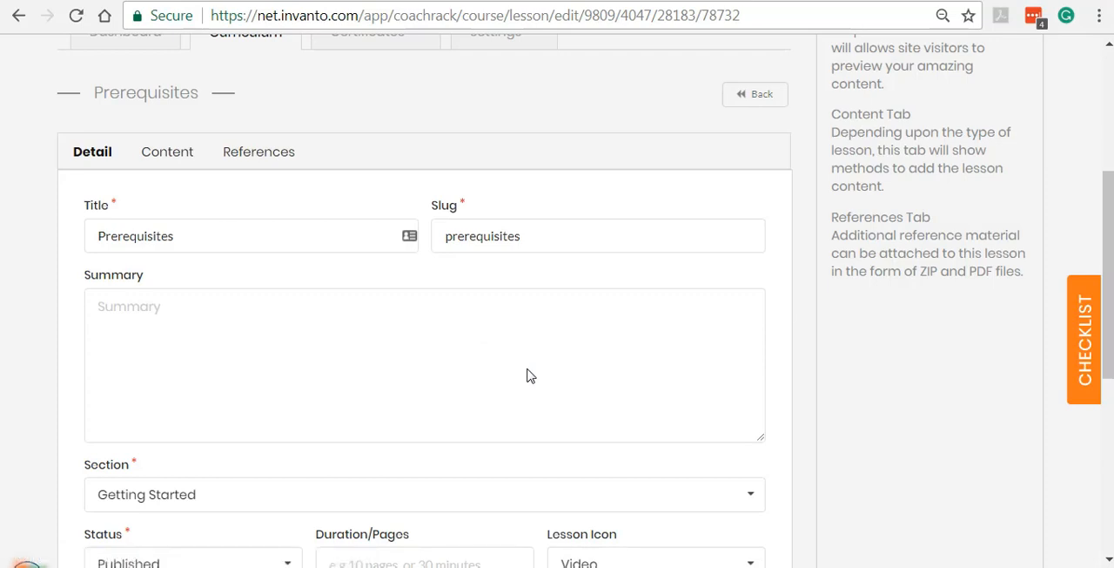
# Open the lesson's references and save the Prerequisites lesson without adding any reference material.
pyautogui.click(278, 153)
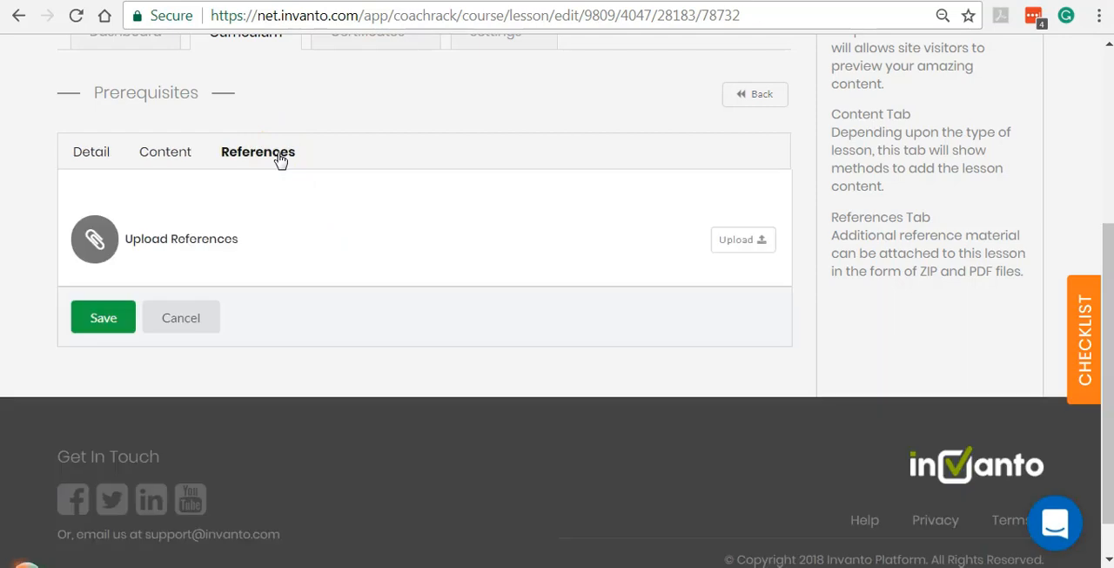
pyautogui.click(103, 318)
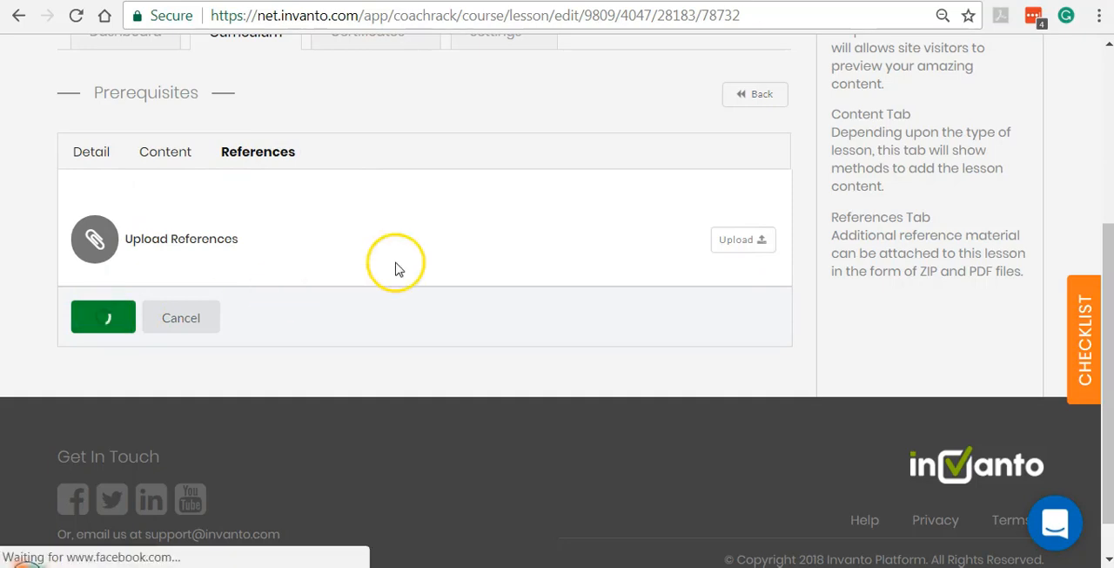
pyautogui.scroll(2, 493, 379)
pyautogui.scroll(2, 492, 379)
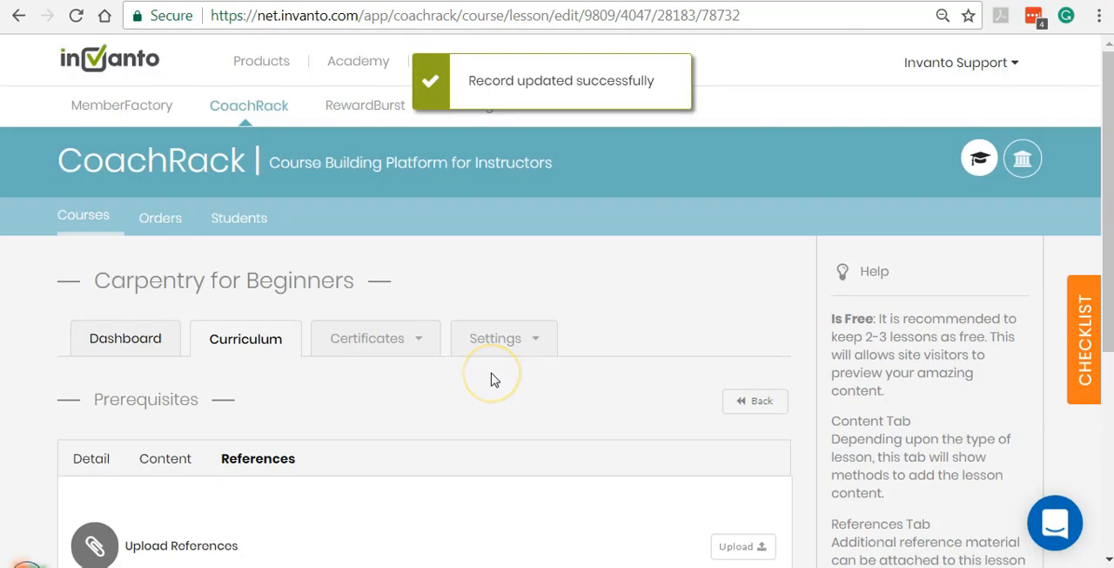
pyautogui.scroll(-1, 492, 378)
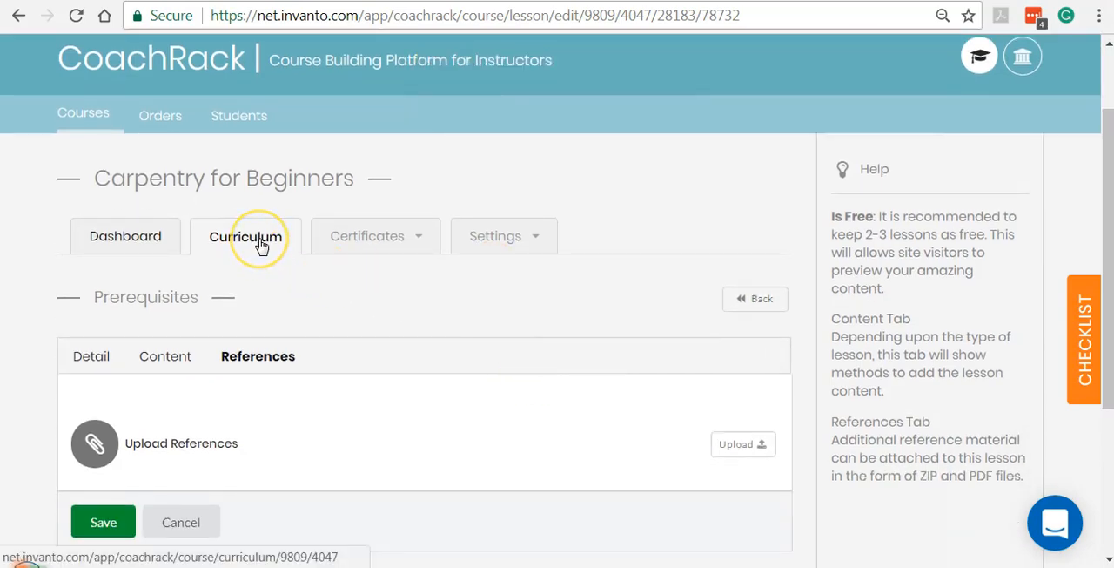
# Return to the Carpentry for Beginners curriculum and check the Prerequisites lesson listed under Getting Started.
pyautogui.click(261, 244)
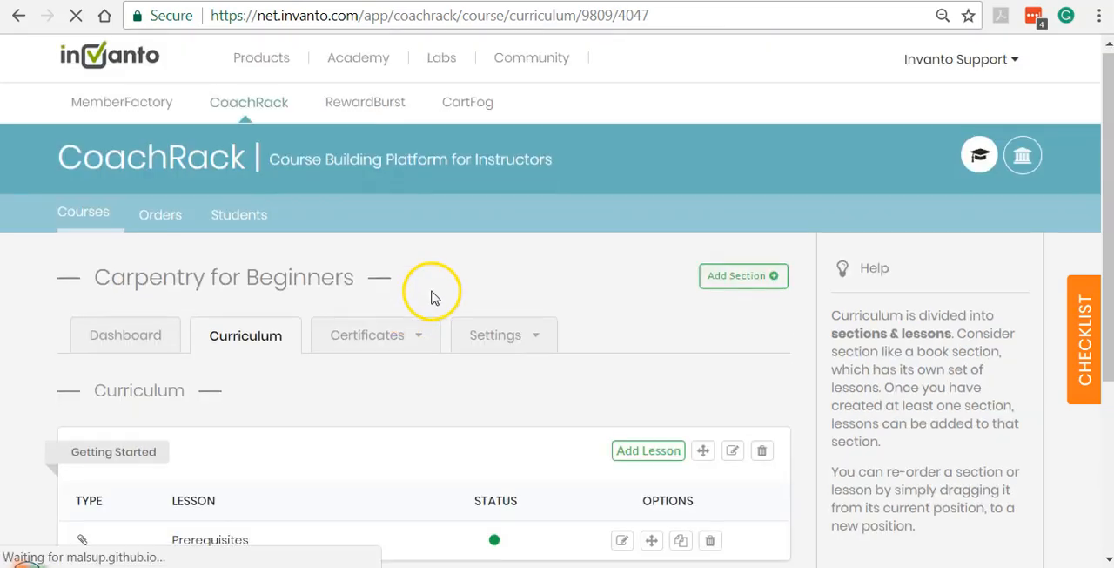
pyautogui.scroll(-3, 440, 299)
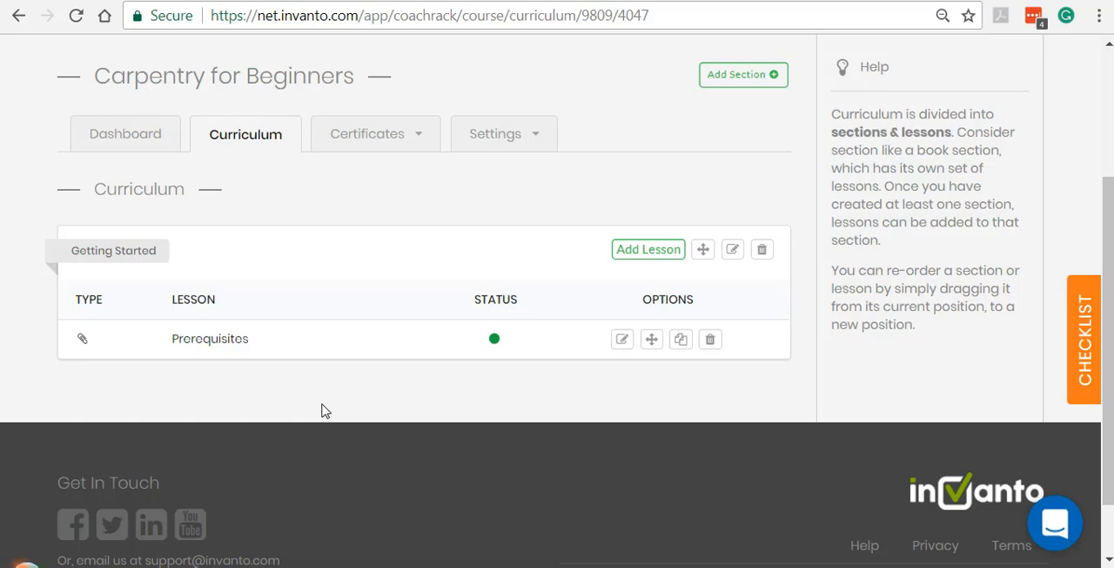
pyautogui.scroll(3, 322, 410)
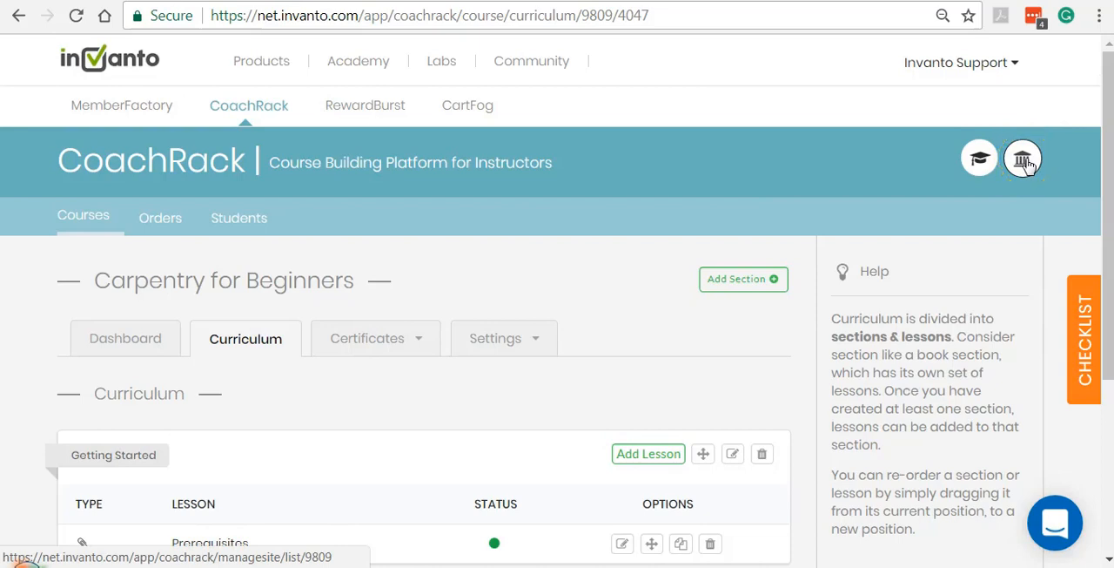
# Open The Carpentry Corner from the list of schools for management and preview its public site.
pyautogui.click(1024, 161)
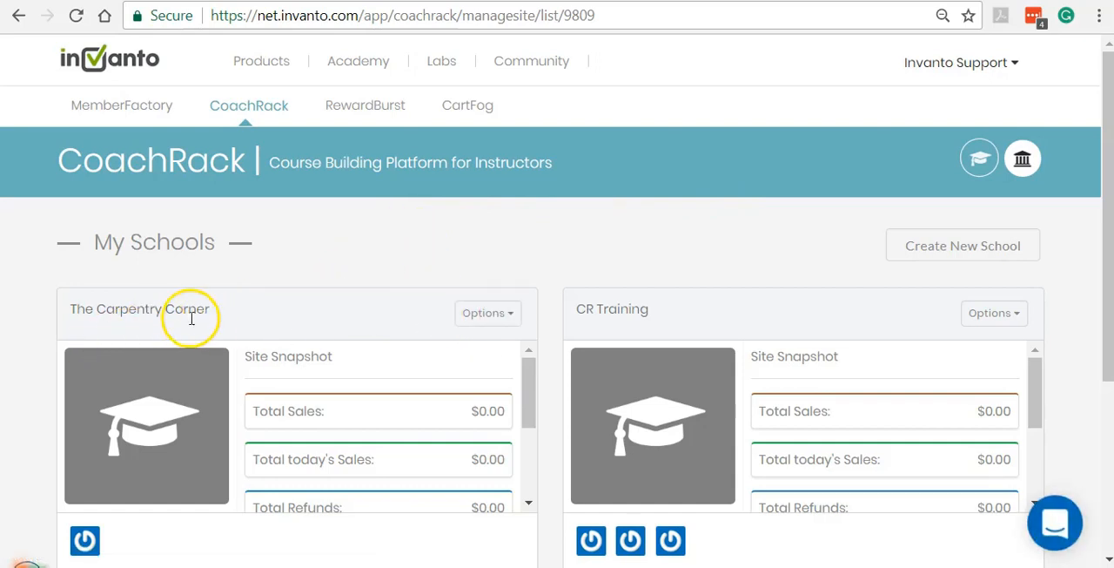
pyautogui.click(490, 322)
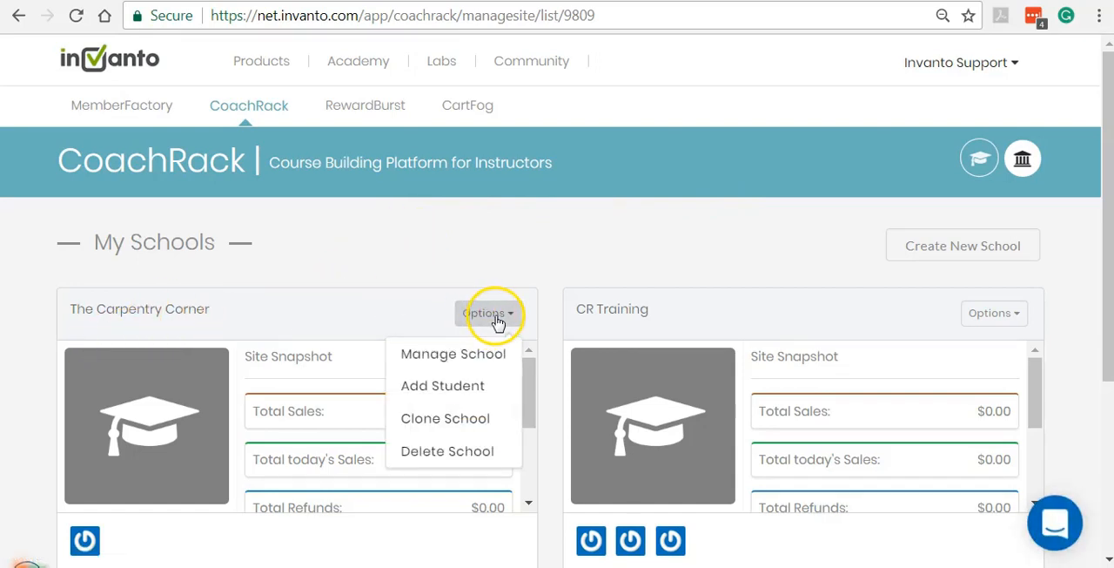
pyautogui.click(466, 360)
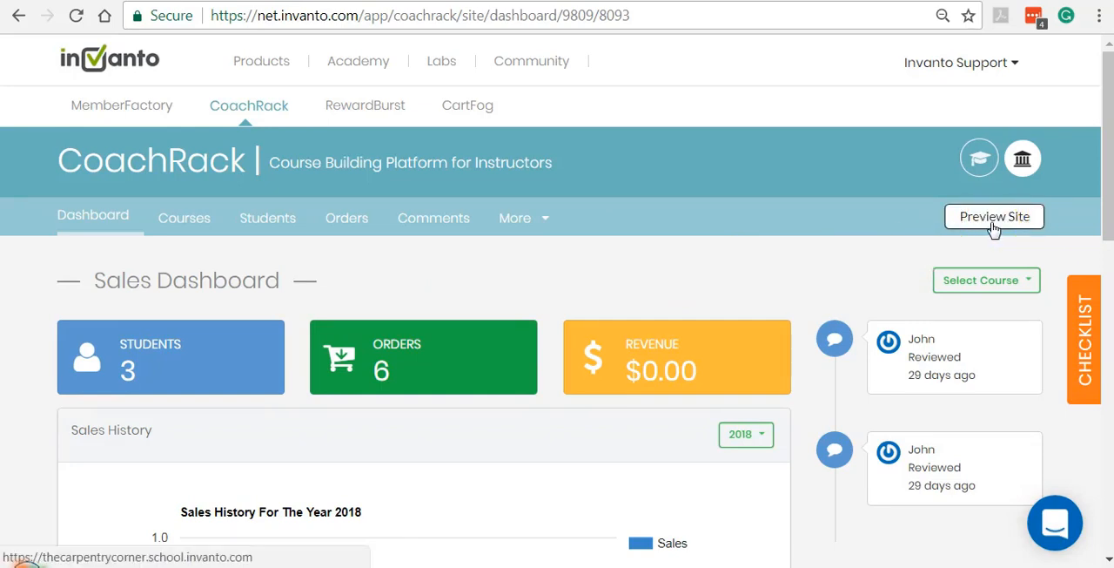
pyautogui.click(994, 220)
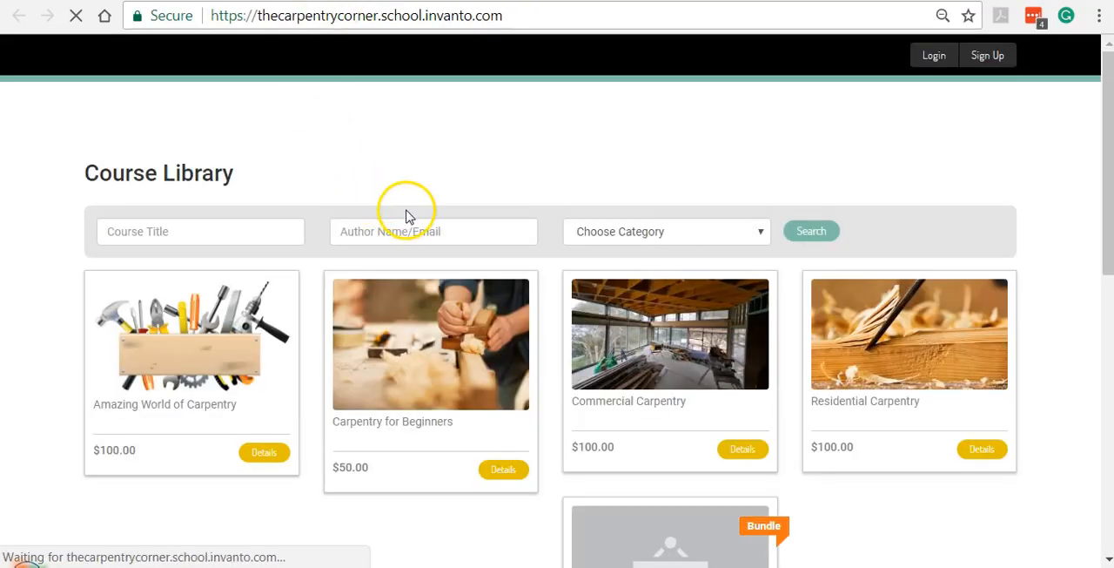
# Look through the site's Course Library and open the details of the Carpentry for Beginners course.
pyautogui.scroll(-3, 469, 187)
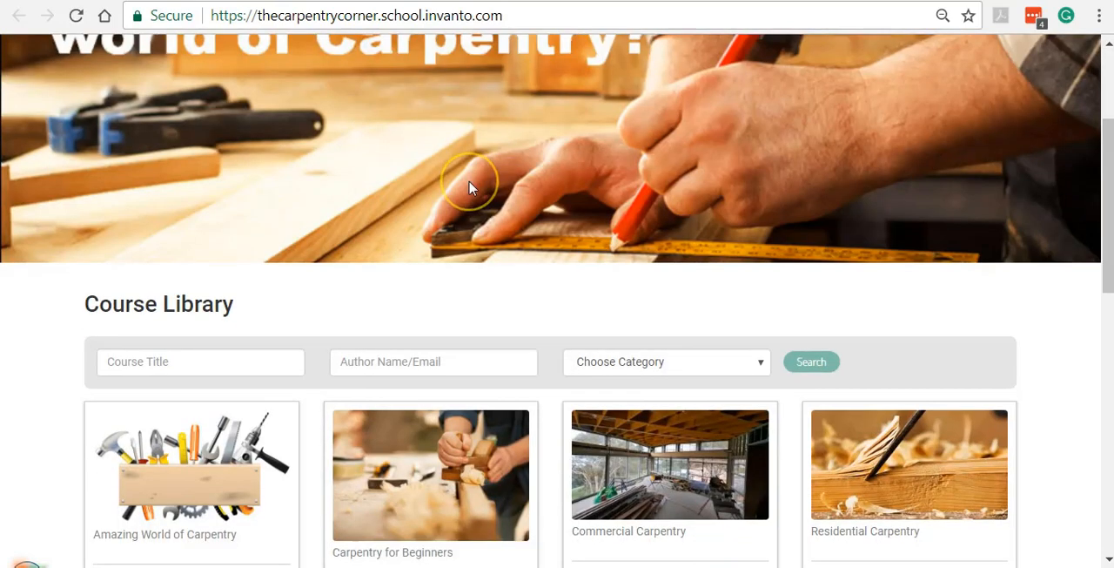
pyautogui.scroll(-2, 470, 188)
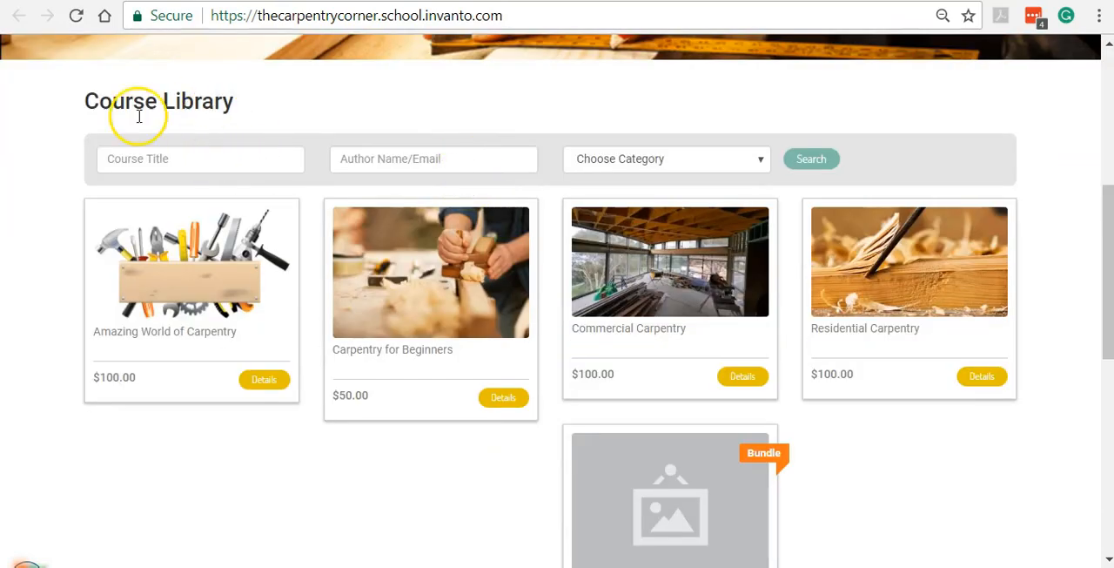
pyautogui.moveTo(89, 102); pyautogui.dragTo(240, 108)
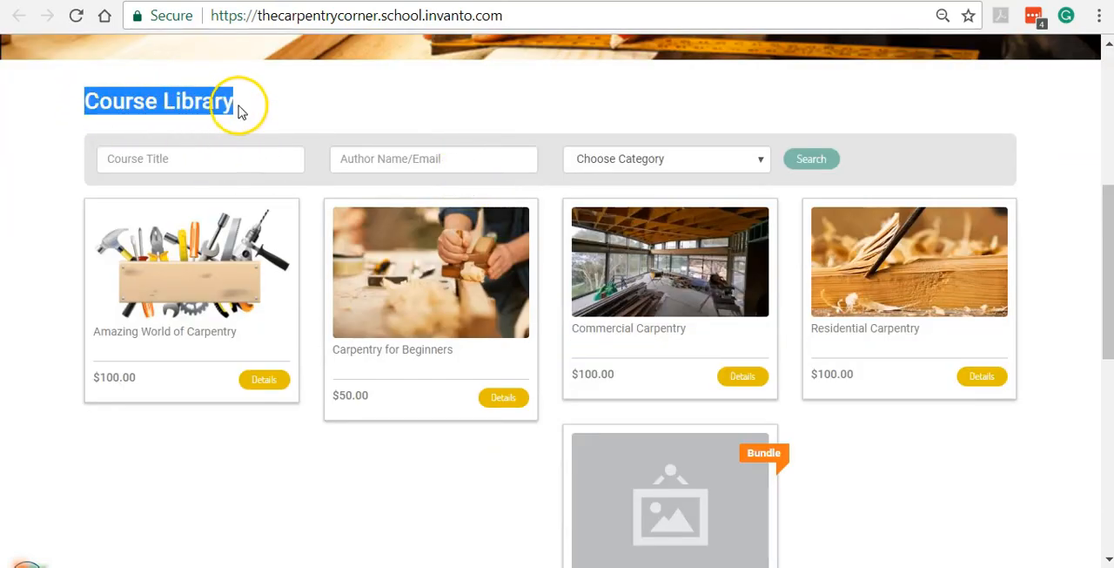
pyautogui.scroll(-1, 371, 105)
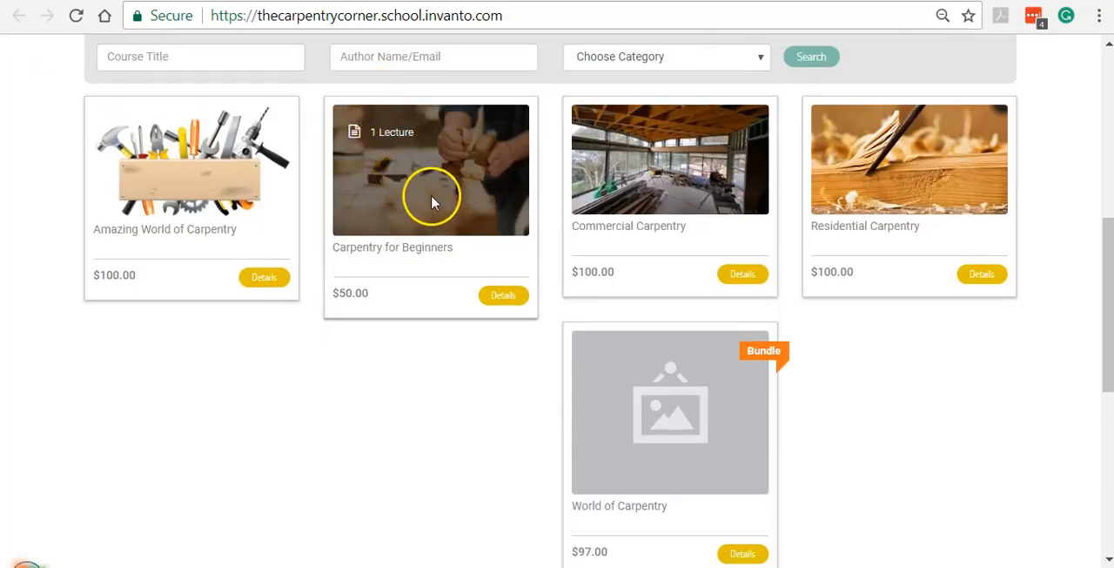
pyautogui.click(504, 297)
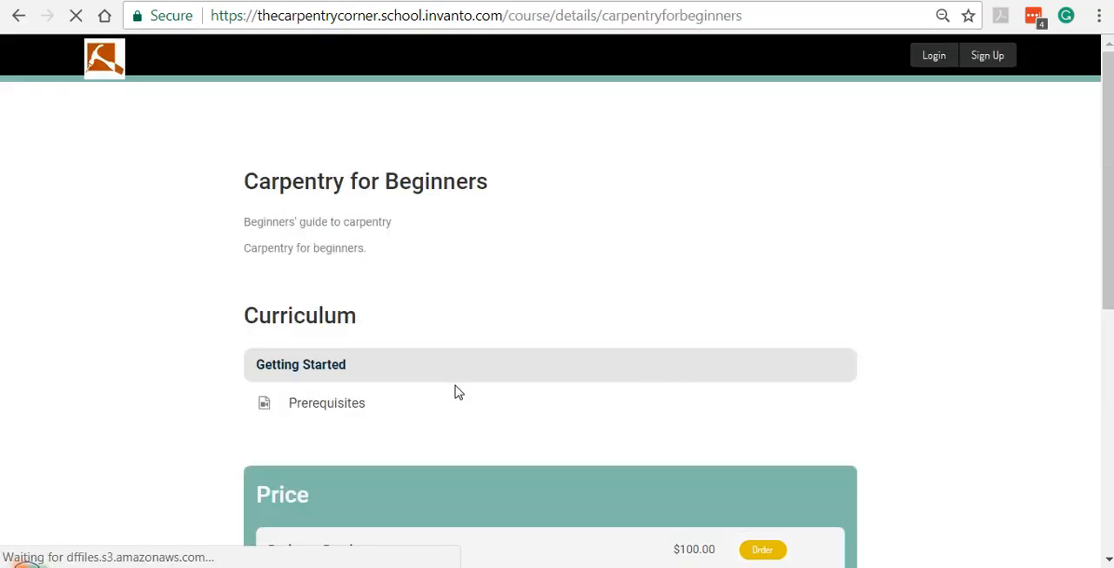
# Review the curriculum and price options on the course details page and return to the school's Sales Dashboard.
pyautogui.scroll(-5, 469, 288)
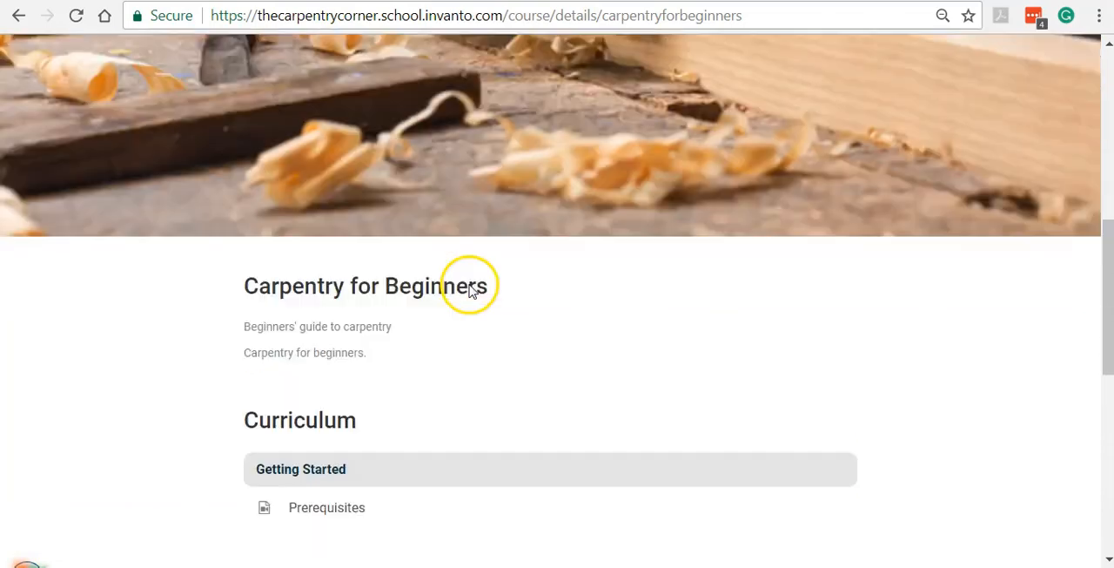
pyautogui.scroll(-3, 469, 287)
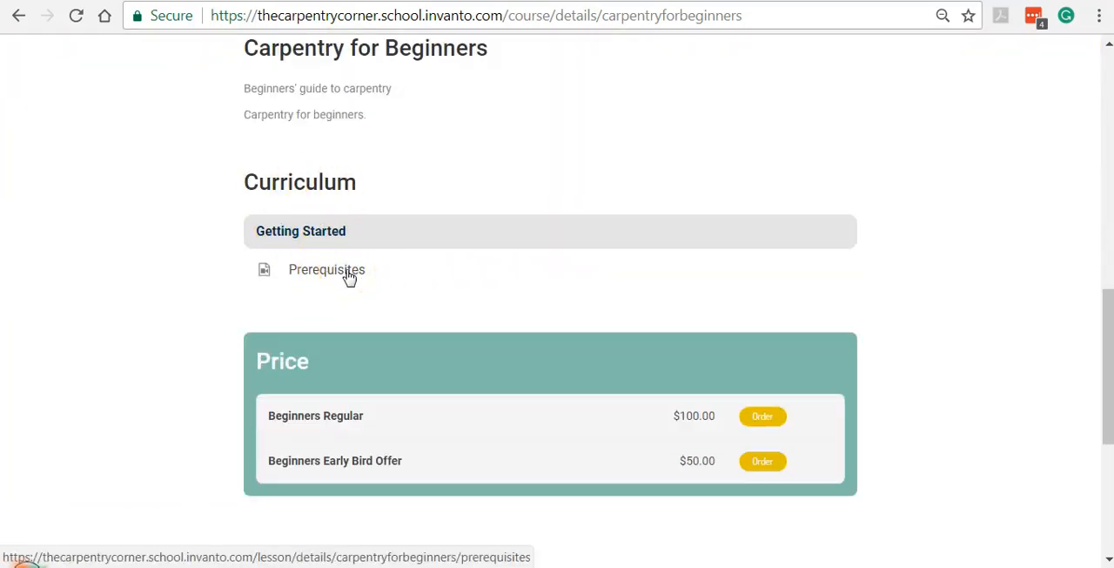
pyautogui.scroll(4, 352, 279)
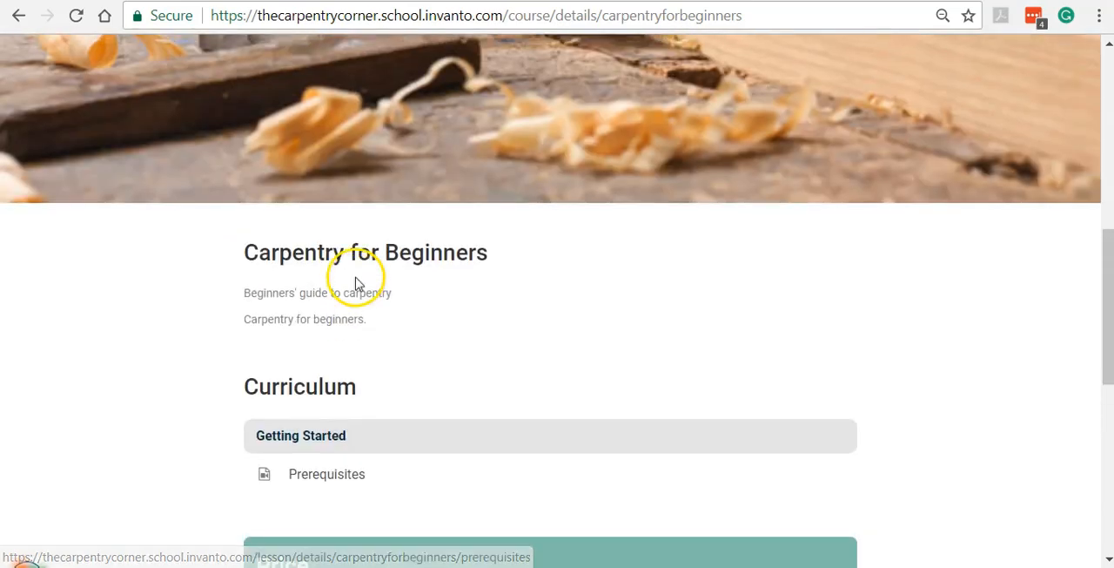
pyautogui.scroll(-1, 374, 281)
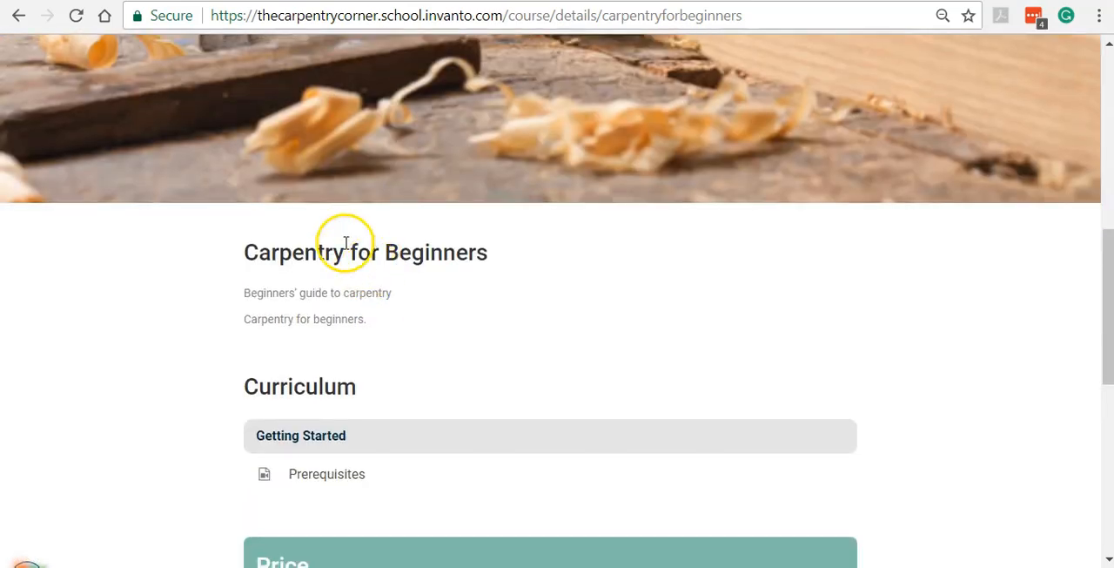
pyautogui.click(146, 1)
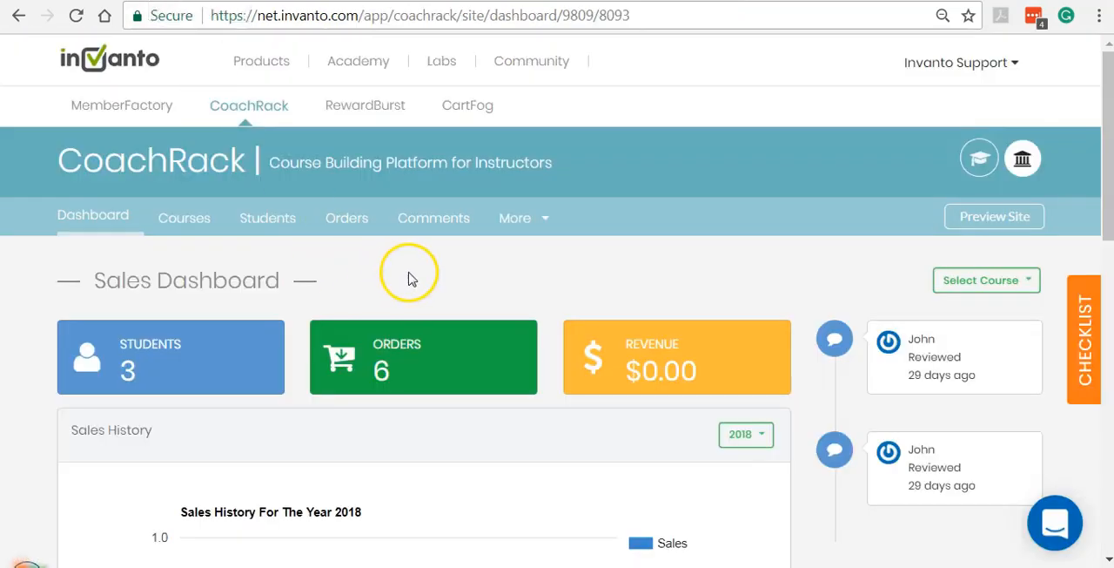
pyautogui.scroll(-2, 410, 273)
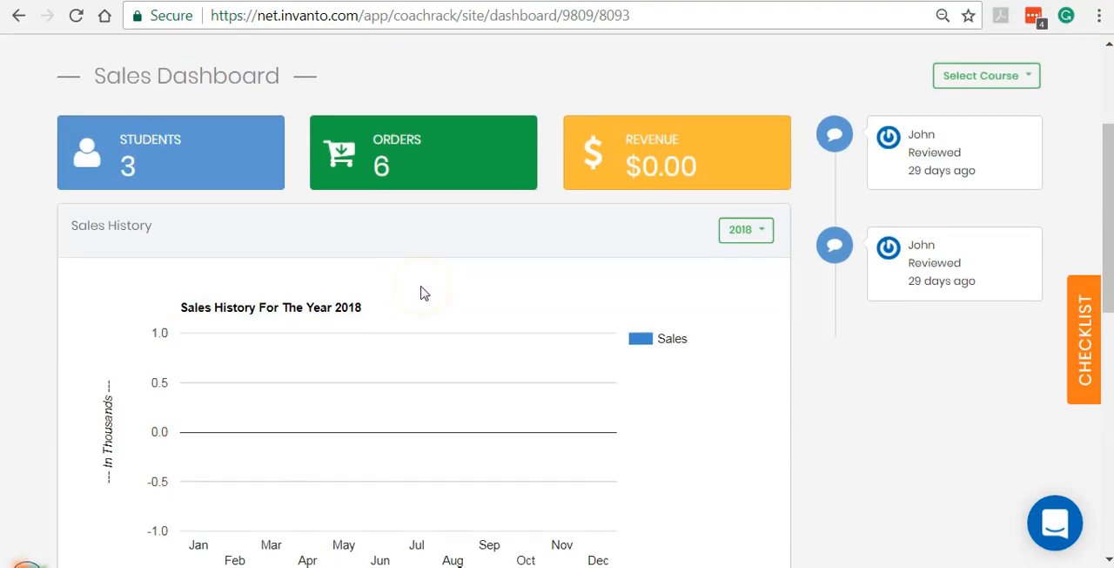